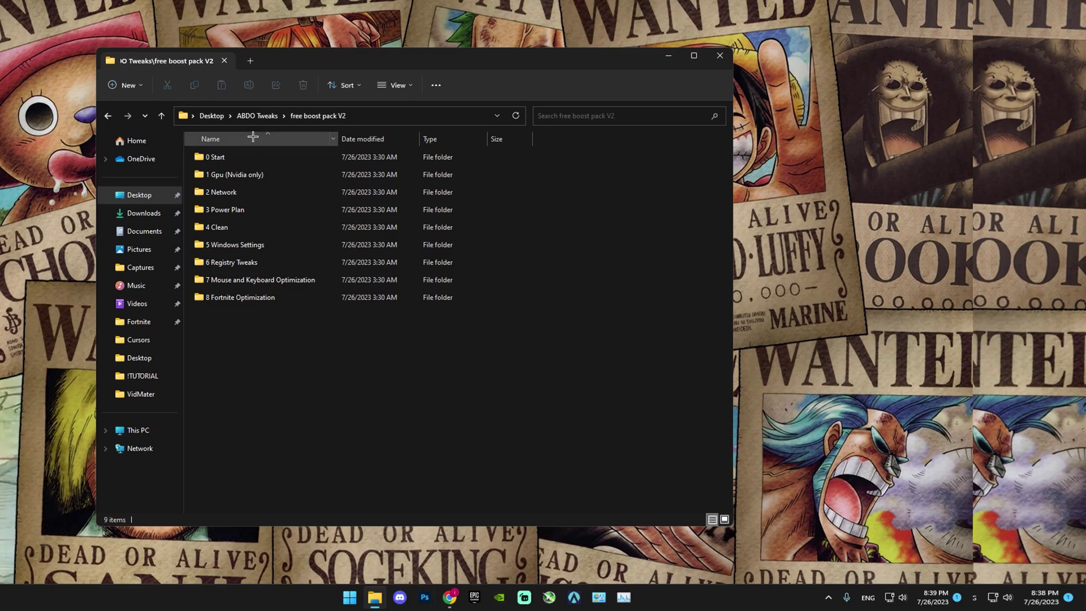
Run 'Make a restore point.bat' from the 0 Start folder as administrator.
{"action": "left_click", "coordinate": [222, 173]}
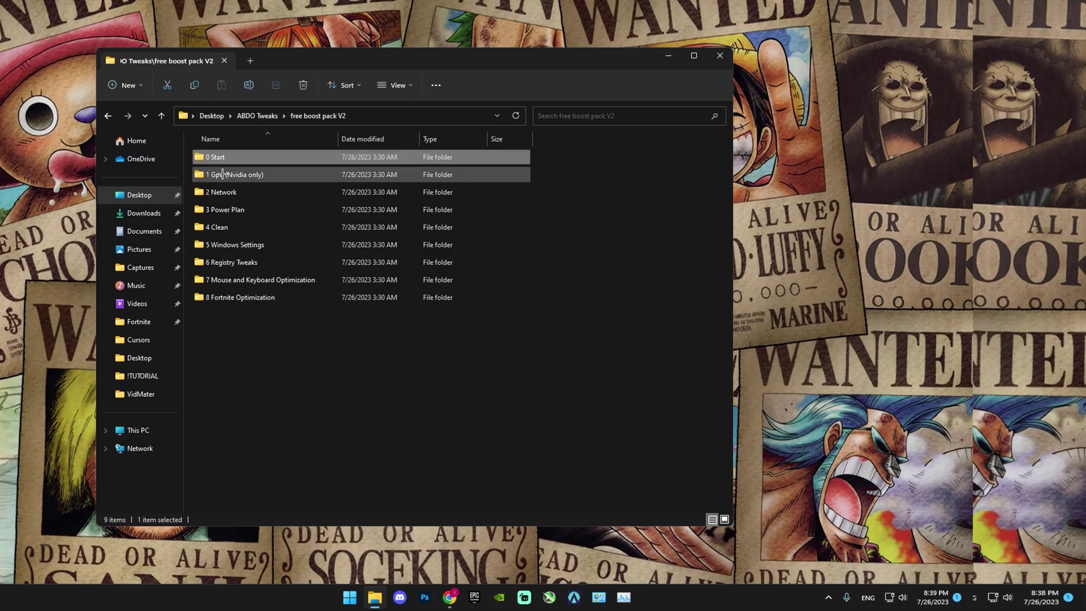
{"action": "left_click", "coordinate": [254, 357]}
{"action": "left_click", "coordinate": [232, 157]}
{"action": "double_click", "coordinate": [231, 157]}
{"action": "left_click", "coordinate": [269, 163]}
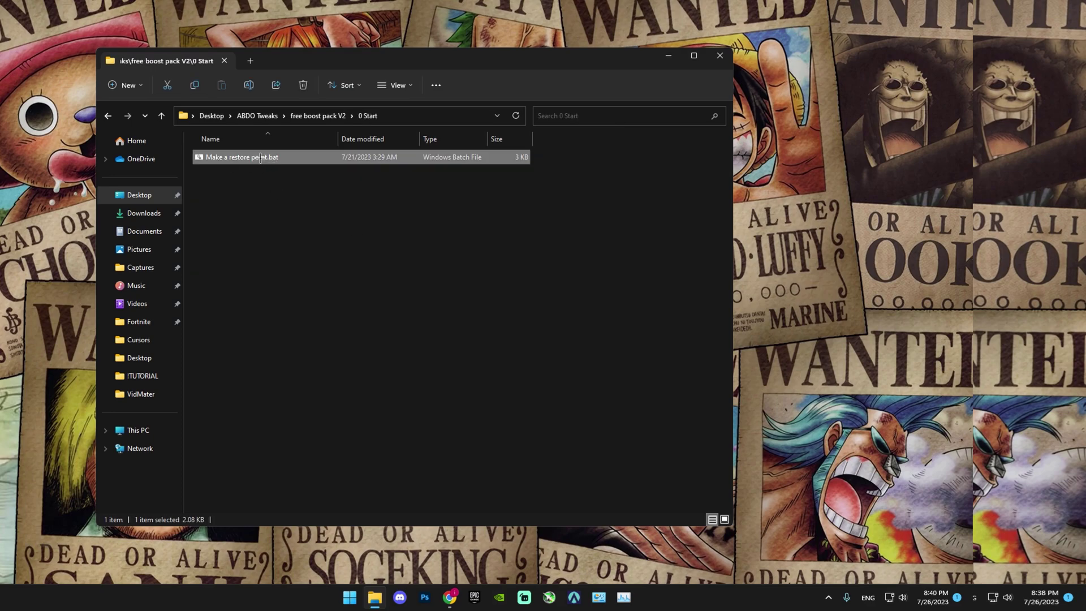
{"action": "right_click", "coordinate": [260, 158]}
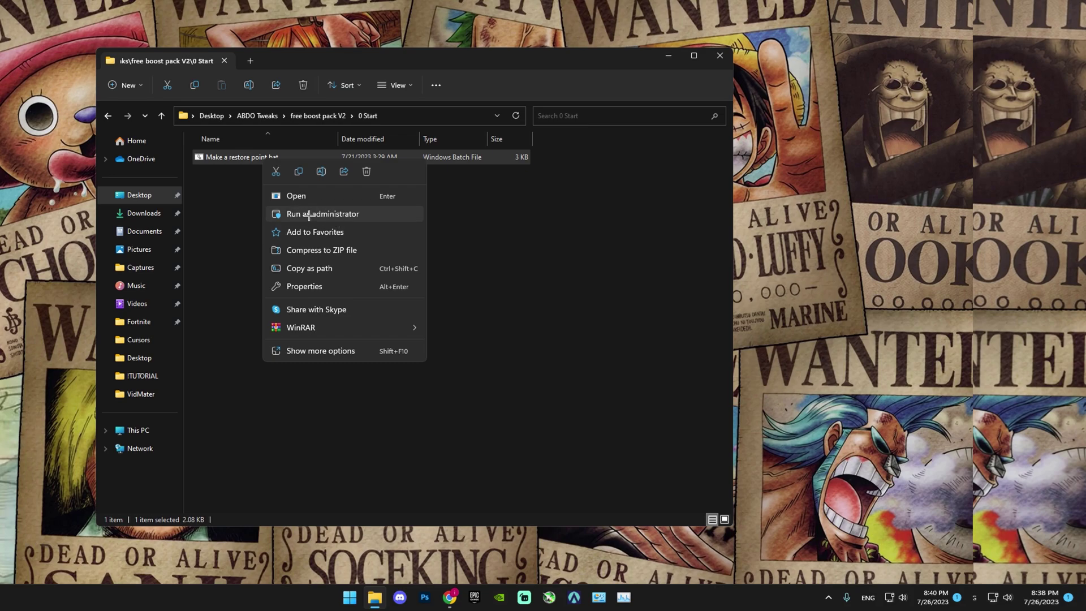
{"action": "left_click", "coordinate": [325, 215]}
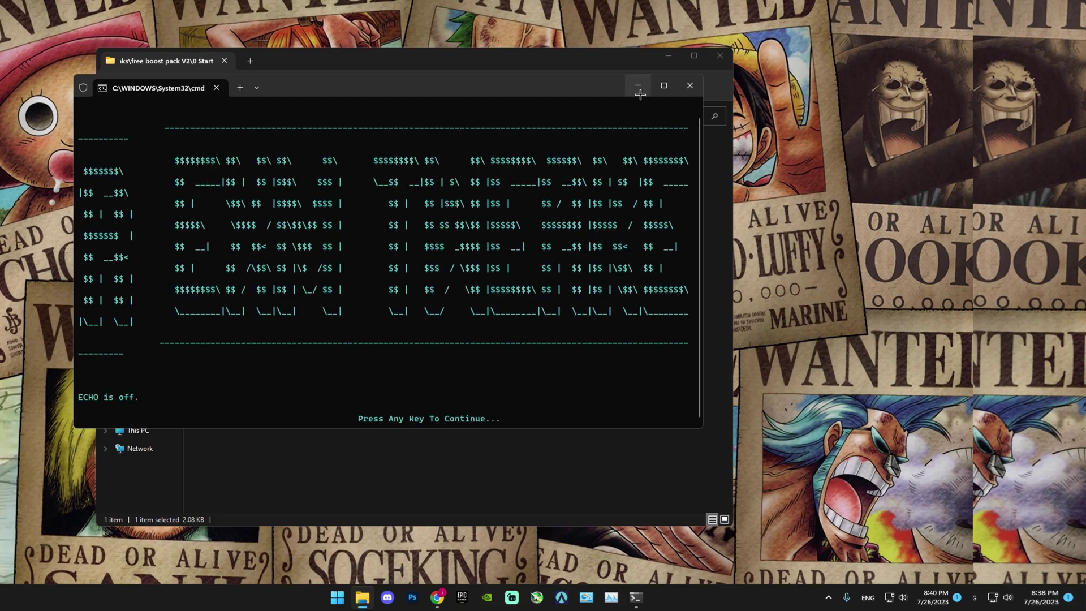
Continue through the restore point prompts, then return to the free boost pack V2 folder.
{"action": "left_click", "coordinate": [638, 86]}
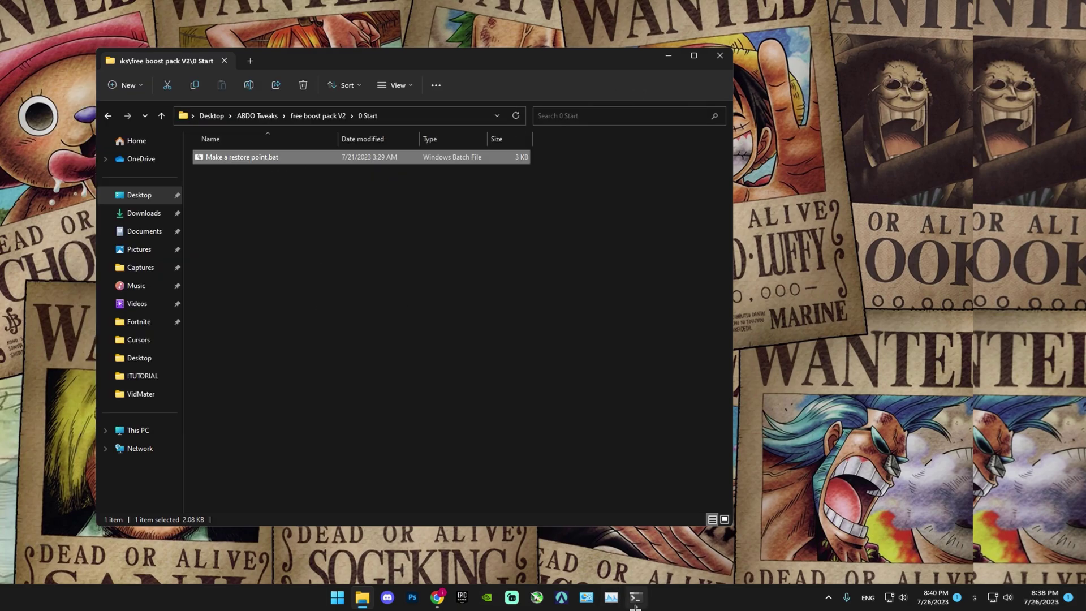
{"action": "left_click", "coordinate": [635, 596]}
{"action": "left_click", "coordinate": [670, 86]}
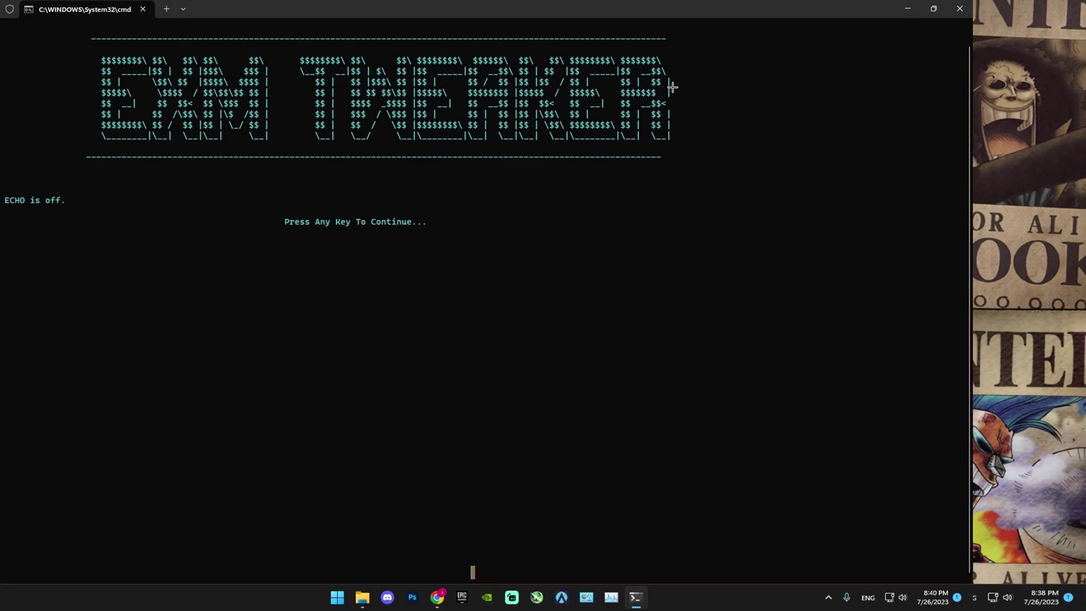
{"action": "key", "text": "Return"}
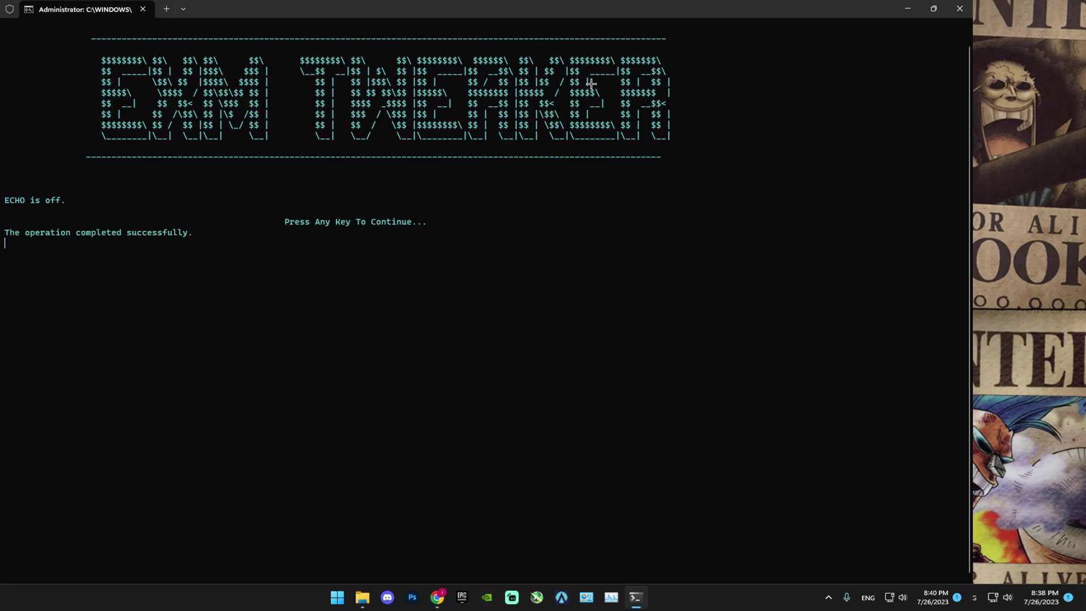
{"action": "key", "text": "Return"}
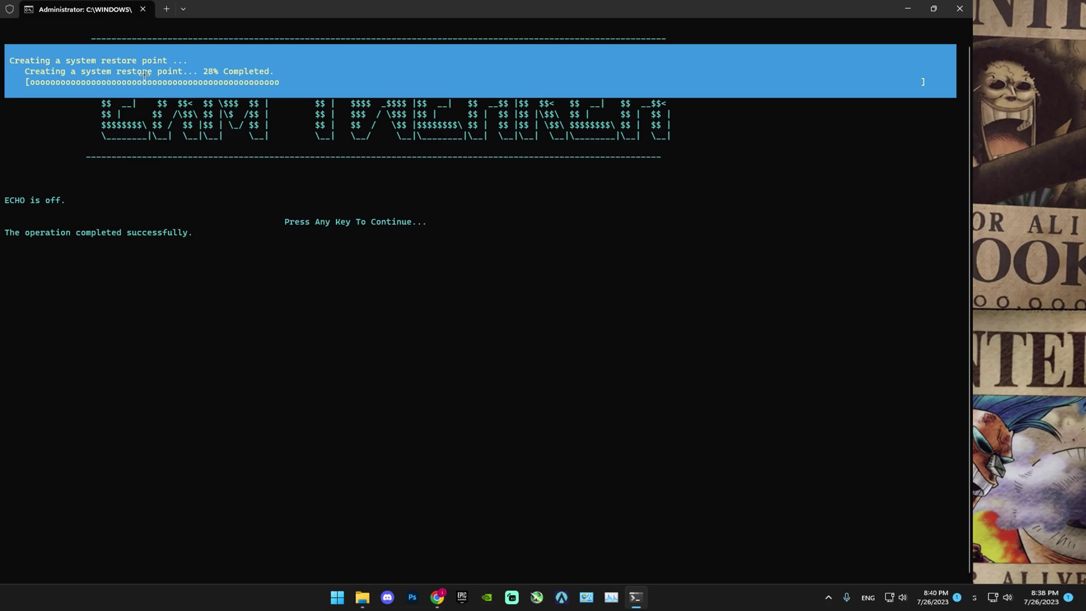
{"action": "key", "text": "Return"}
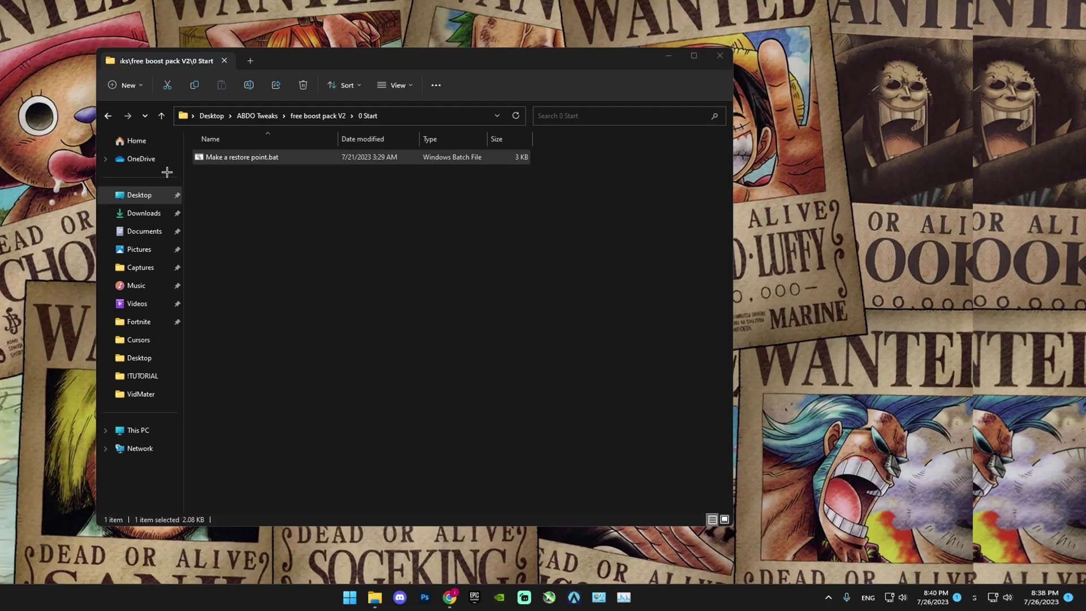
{"action": "left_click", "coordinate": [110, 115]}
{"action": "left_click", "coordinate": [225, 175]}
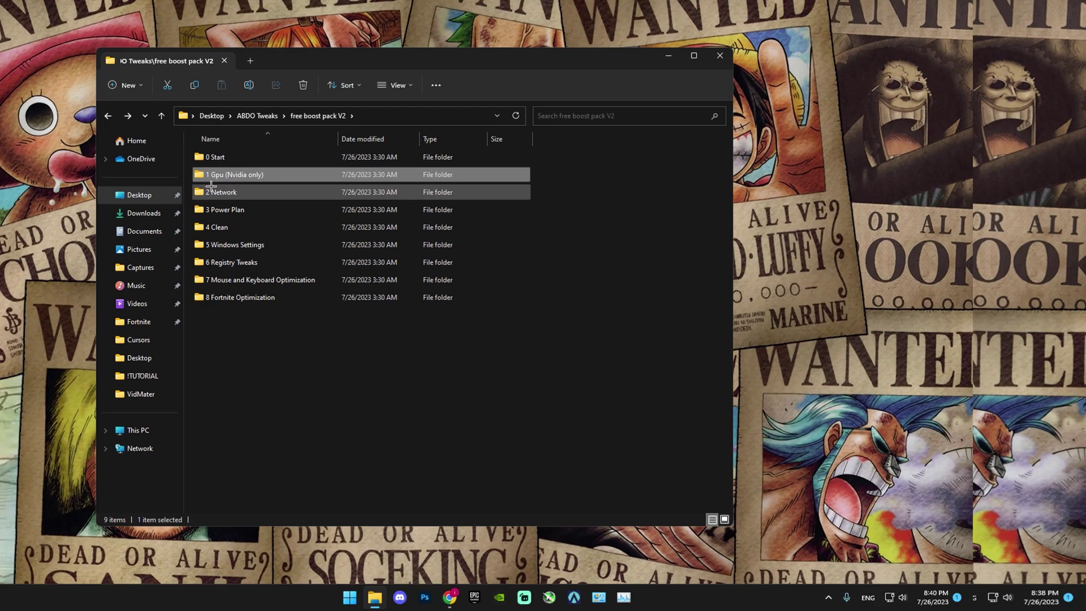
Run the Advanced Hidden Nvidia Gpu Tweaks script from 1 Gpu (Nvidia only) as administrator.
{"action": "double_click", "coordinate": [276, 175]}
{"action": "left_click", "coordinate": [263, 157]}
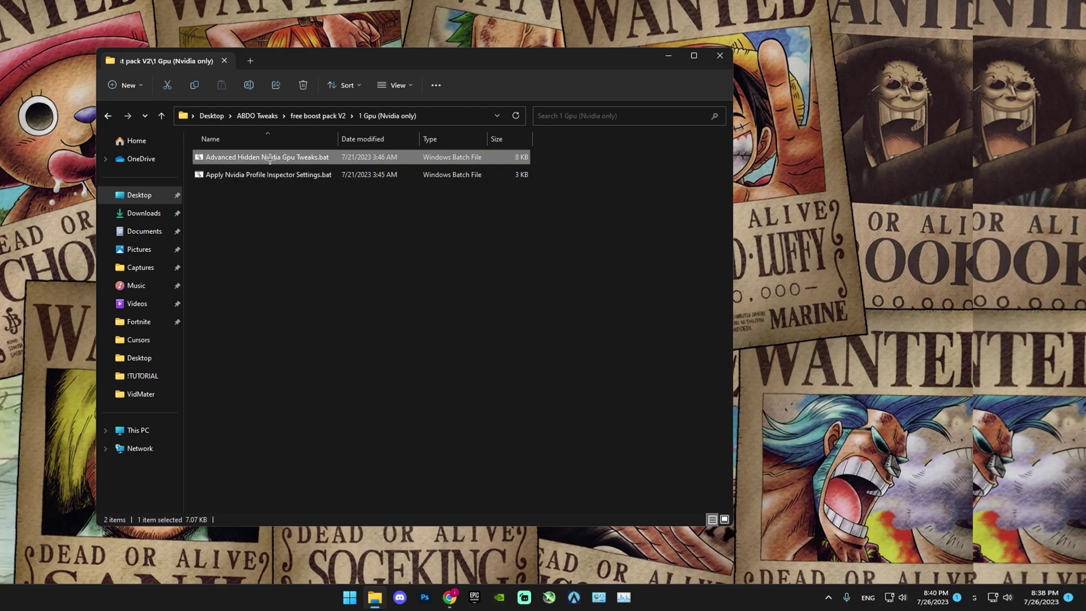
{"action": "right_click", "coordinate": [316, 157]}
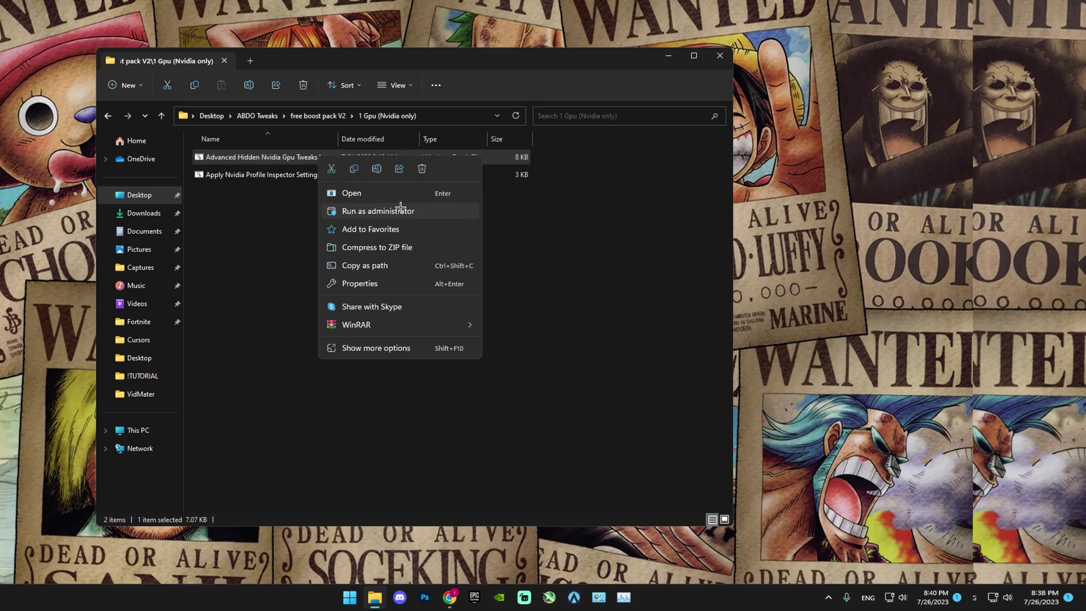
{"action": "left_click", "coordinate": [390, 212]}
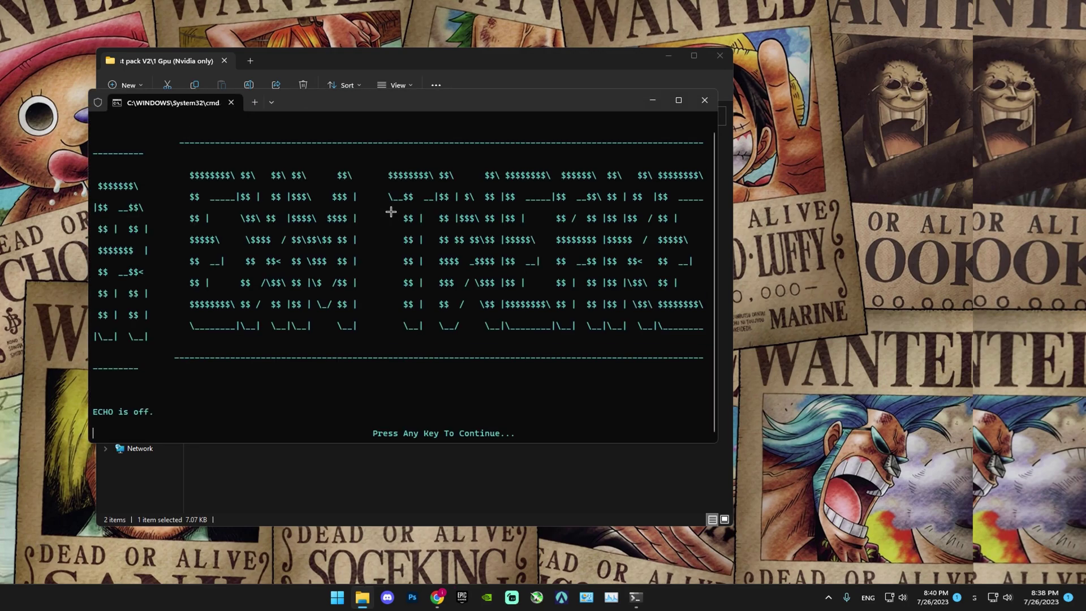
{"action": "key", "text": "Return"}
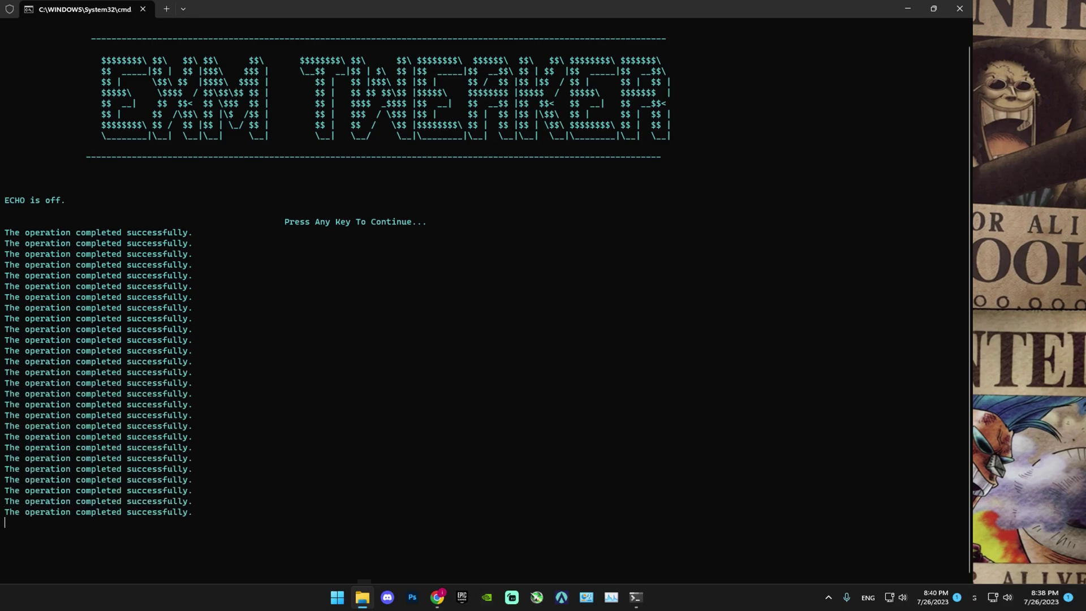
{"action": "key", "text": "Return"}
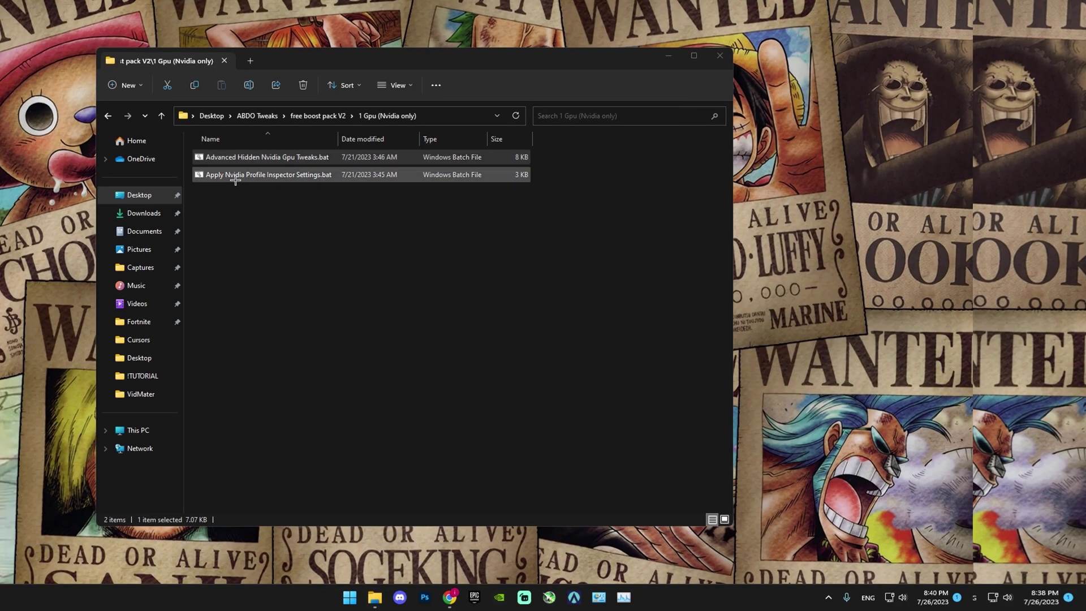
Run Apply Nvidia Profile Inspector Settings as administrator and close NVIDIA Profile Inspector afterwards.
{"action": "left_click", "coordinate": [240, 177]}
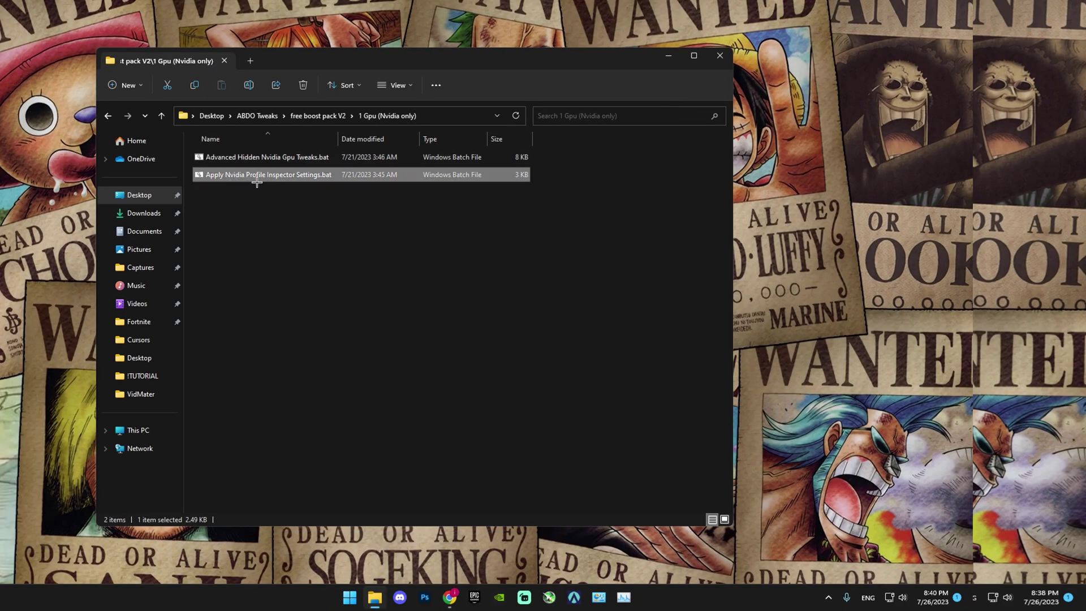
{"action": "right_click", "coordinate": [294, 175]}
{"action": "left_click", "coordinate": [356, 208]}
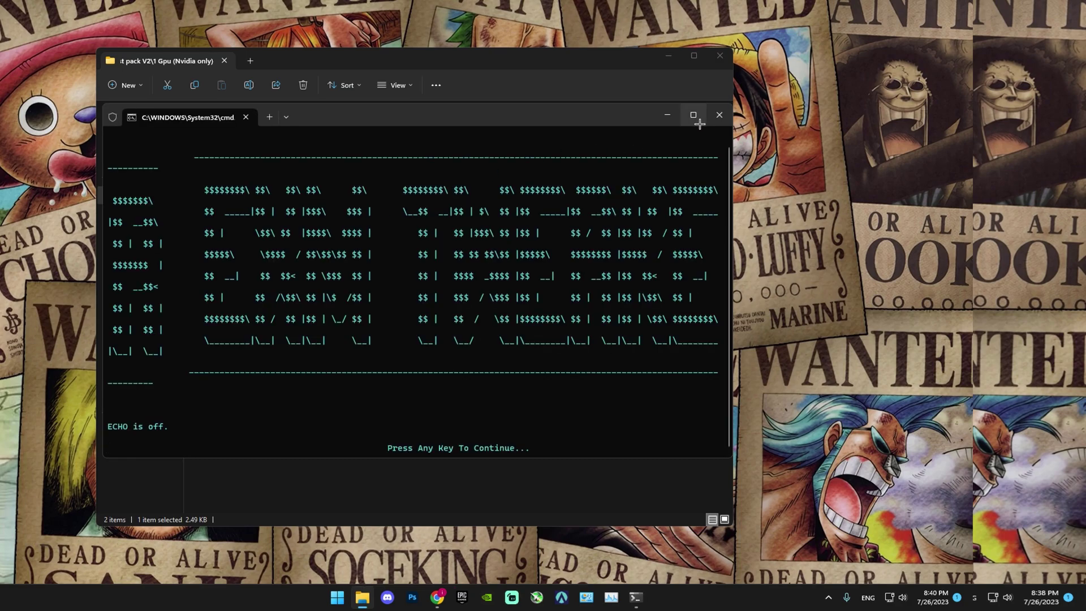
{"action": "left_click", "coordinate": [693, 115]}
{"action": "key", "text": "Return"}
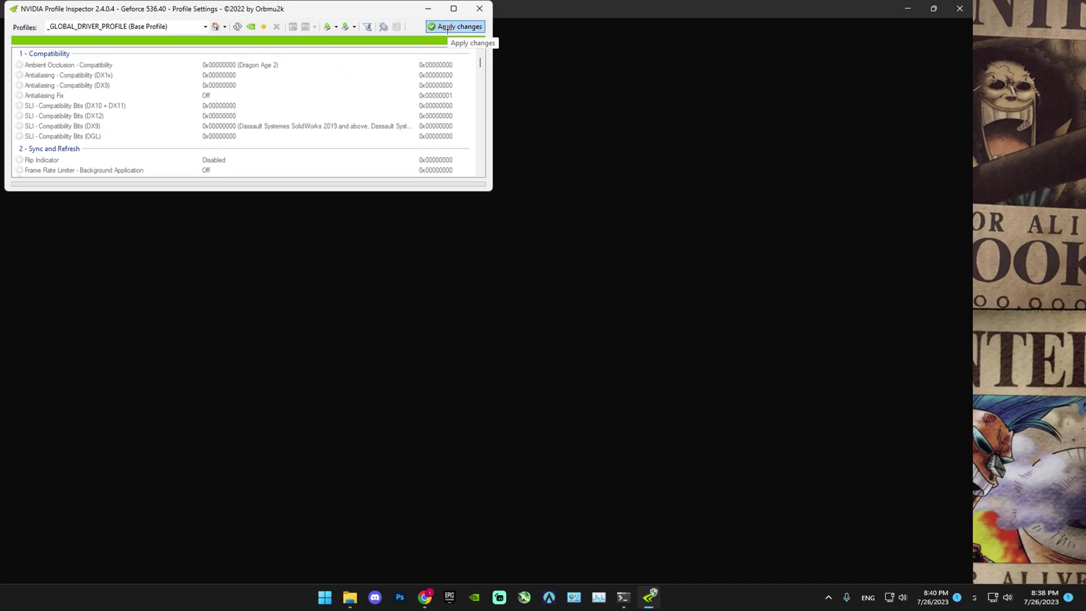
{"action": "left_click", "coordinate": [478, 9]}
{"action": "key", "text": "Return"}
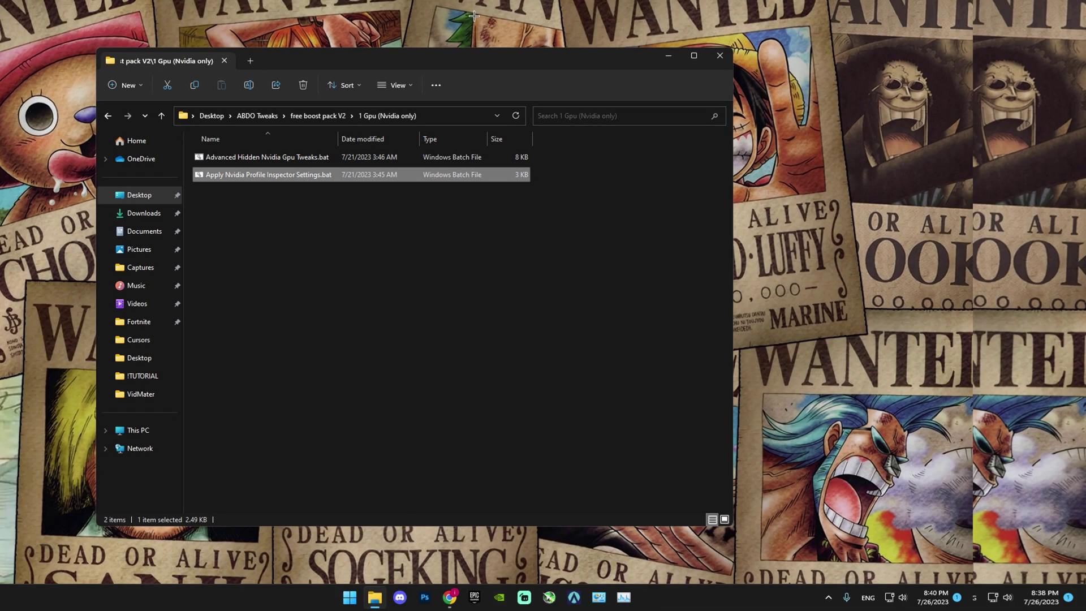
Run Delete Dns Cache.bat from the 2 Network folder as administrator to flush DNS.
{"action": "left_click", "coordinate": [108, 115]}
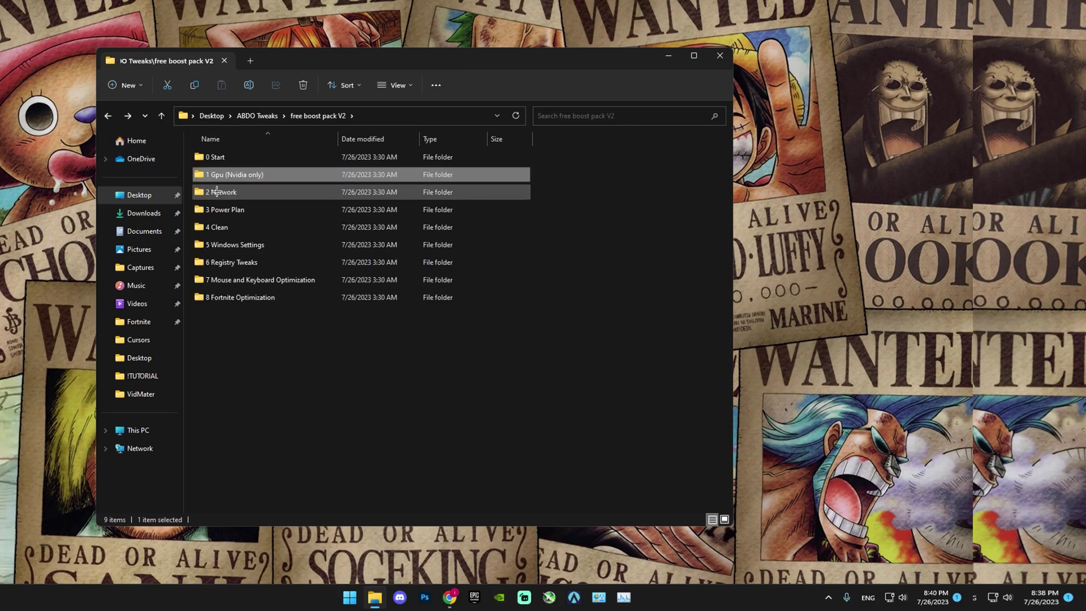
{"action": "left_click", "coordinate": [216, 192]}
{"action": "double_click", "coordinate": [220, 192]}
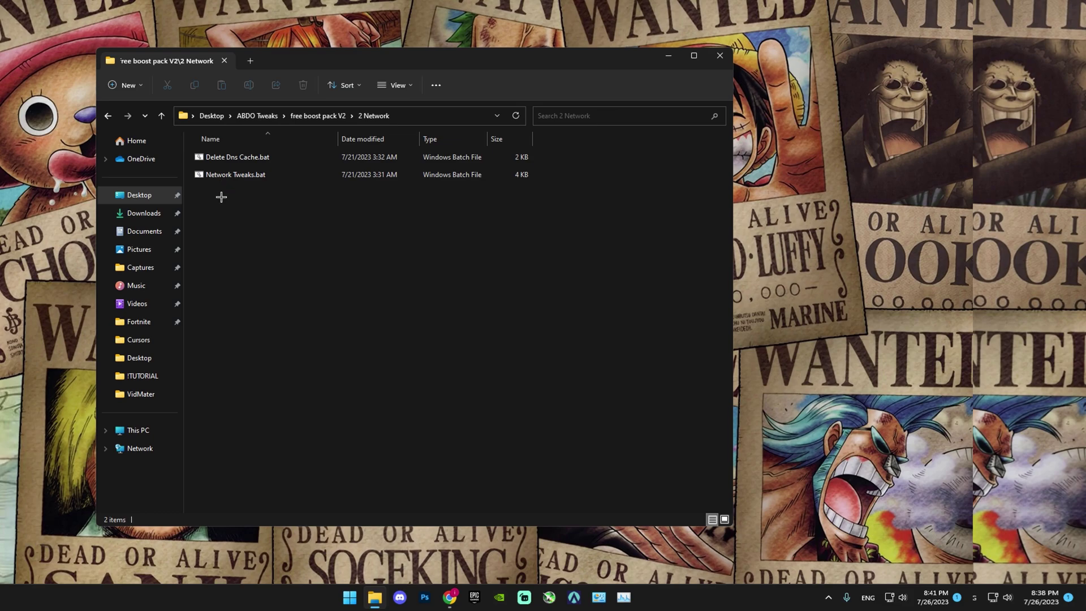
{"action": "left_click", "coordinate": [255, 157]}
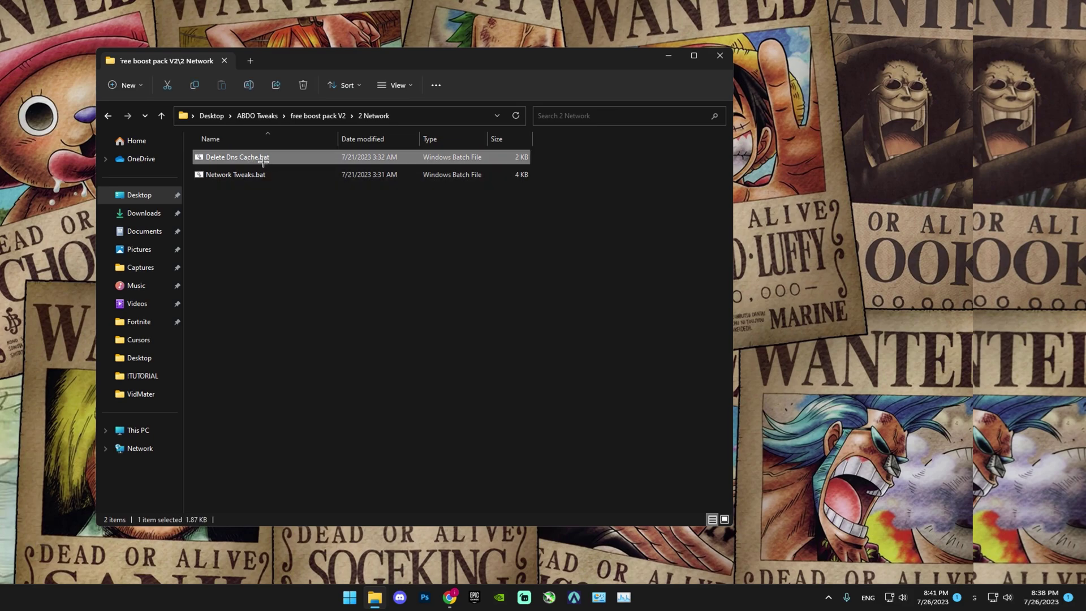
{"action": "right_click", "coordinate": [263, 159]}
{"action": "left_click", "coordinate": [309, 217]}
{"action": "double_click", "coordinate": [723, 143]}
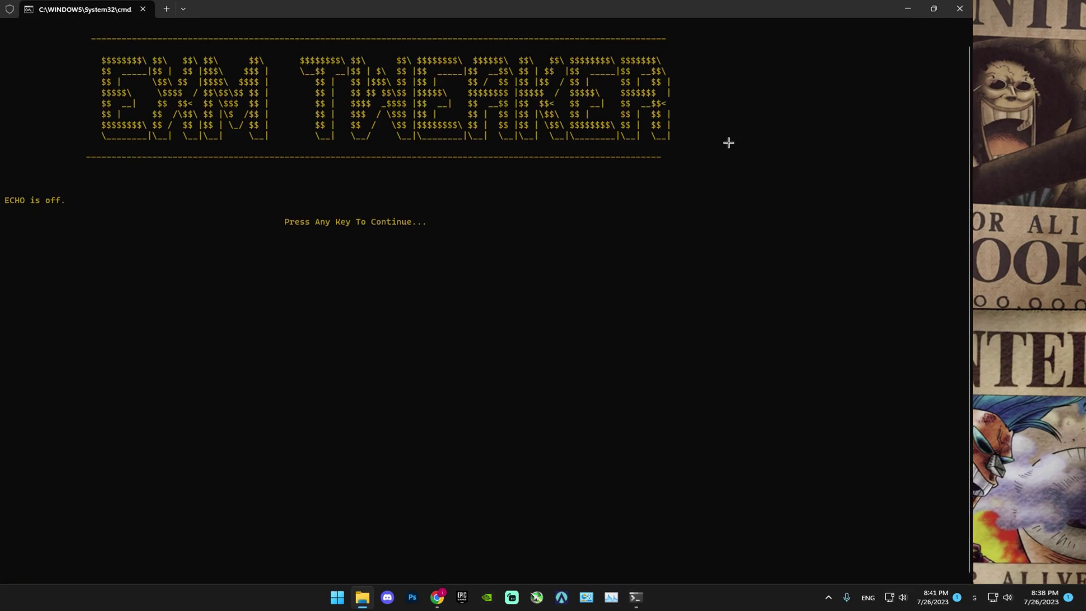
{"action": "key", "text": "Return"}
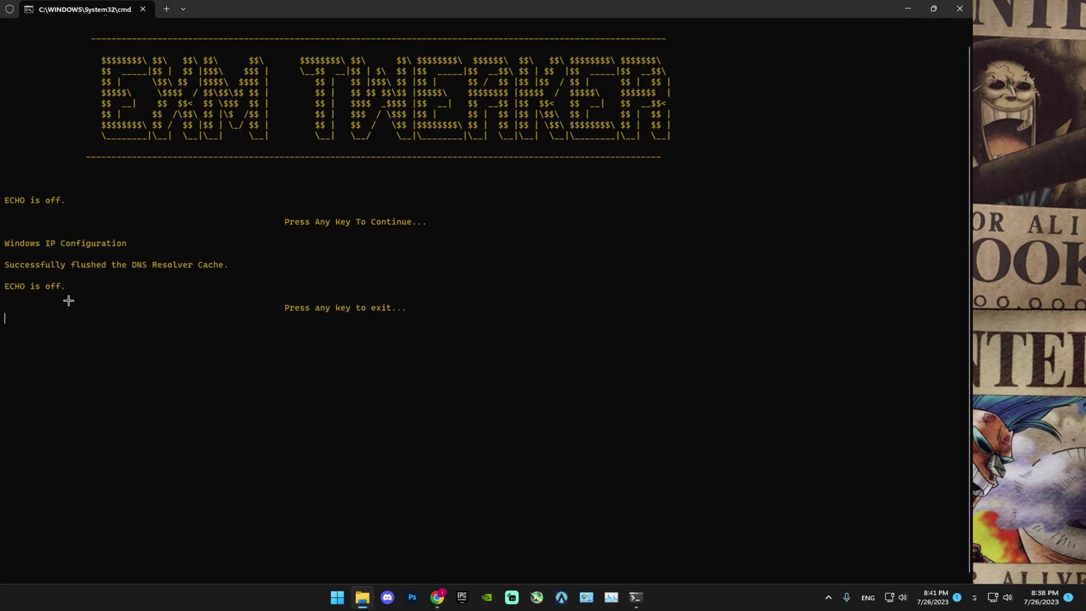
{"action": "key", "text": "Return"}
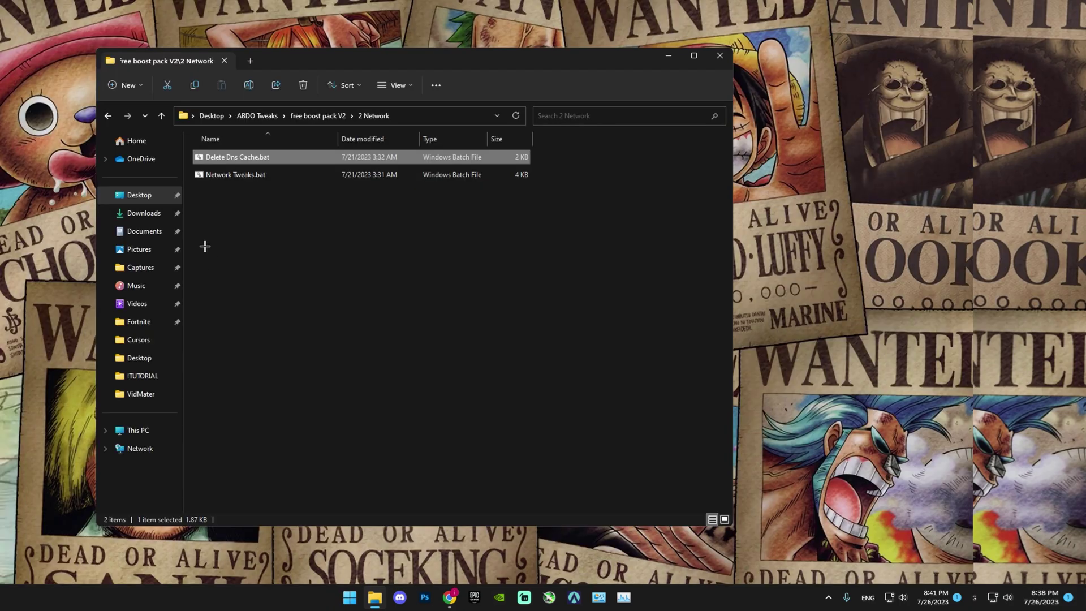
Run Network Tweaks.bat as administrator and let it apply its changes.
{"action": "left_click", "coordinate": [227, 175]}
{"action": "right_click", "coordinate": [227, 174]}
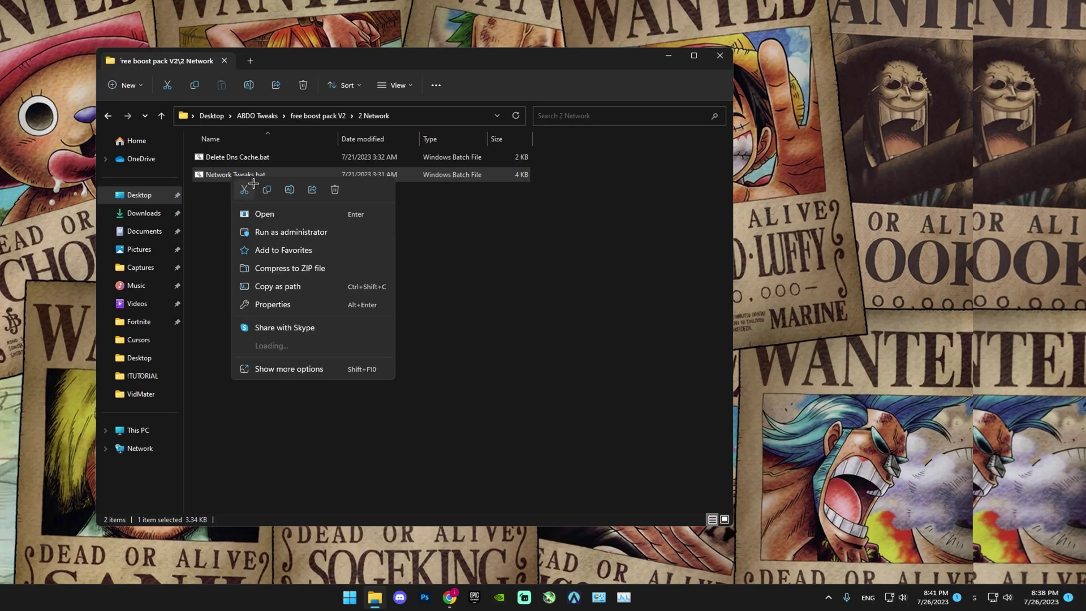
{"action": "left_click", "coordinate": [275, 231]}
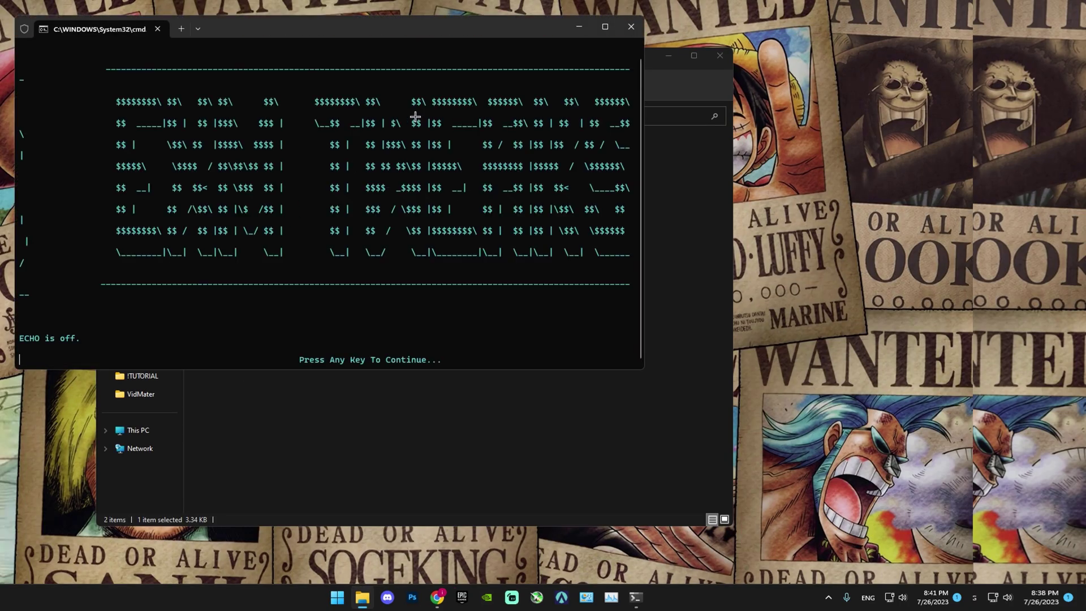
{"action": "left_click", "coordinate": [603, 28]}
{"action": "key", "text": "Return"}
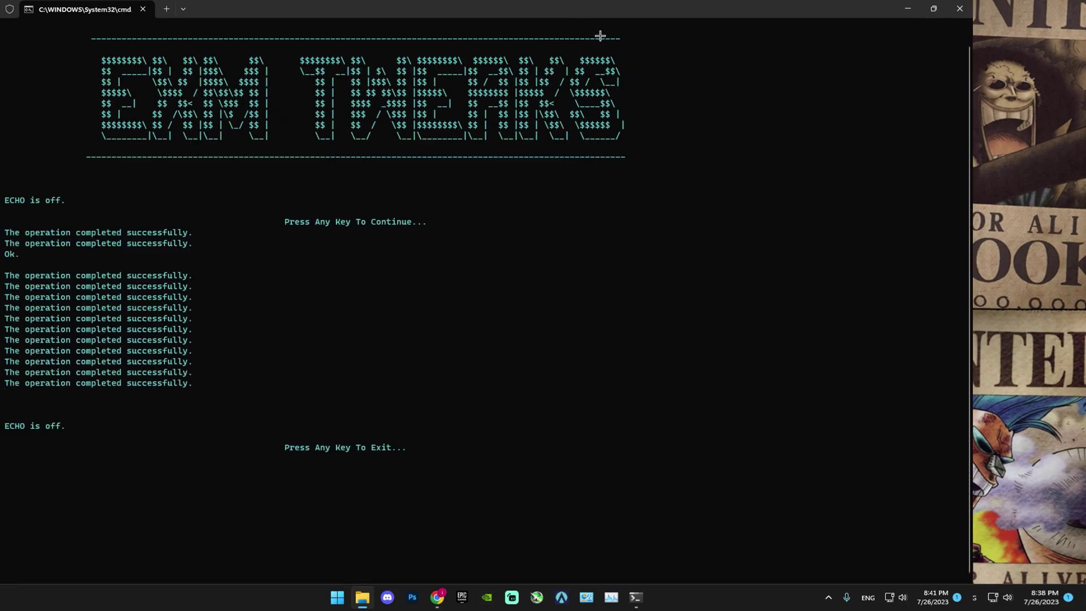
{"action": "key", "text": "Return"}
Run the Ultimate Performance power plan script from 3 Power Plan as administrator.
{"action": "left_click", "coordinate": [108, 115]}
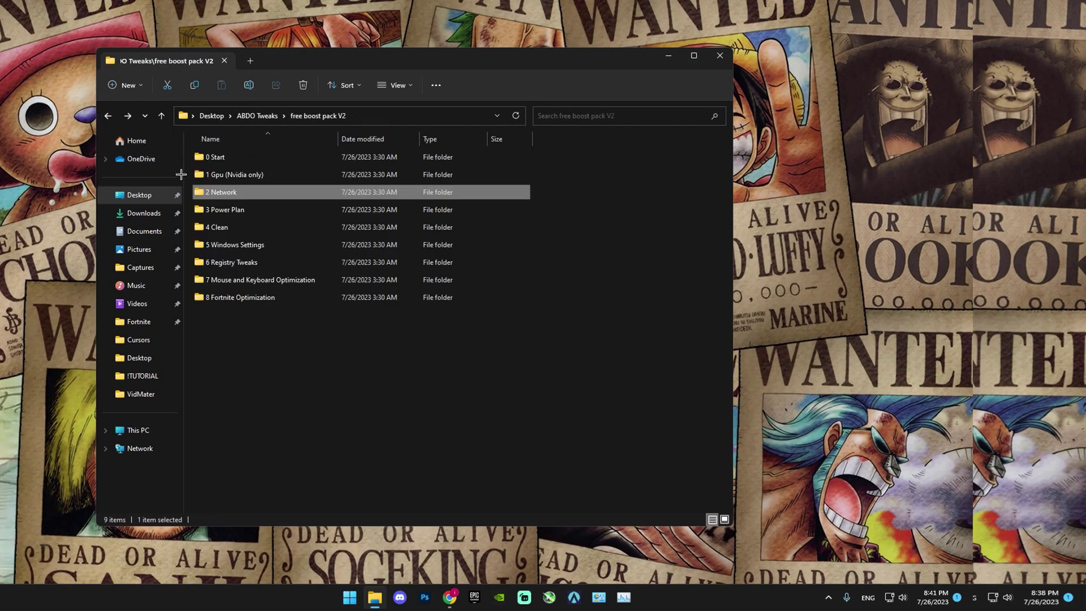
{"action": "double_click", "coordinate": [224, 210]}
{"action": "left_click", "coordinate": [229, 158]}
{"action": "right_click", "coordinate": [252, 157]}
{"action": "left_click", "coordinate": [306, 210]}
{"action": "key", "text": "Return"}
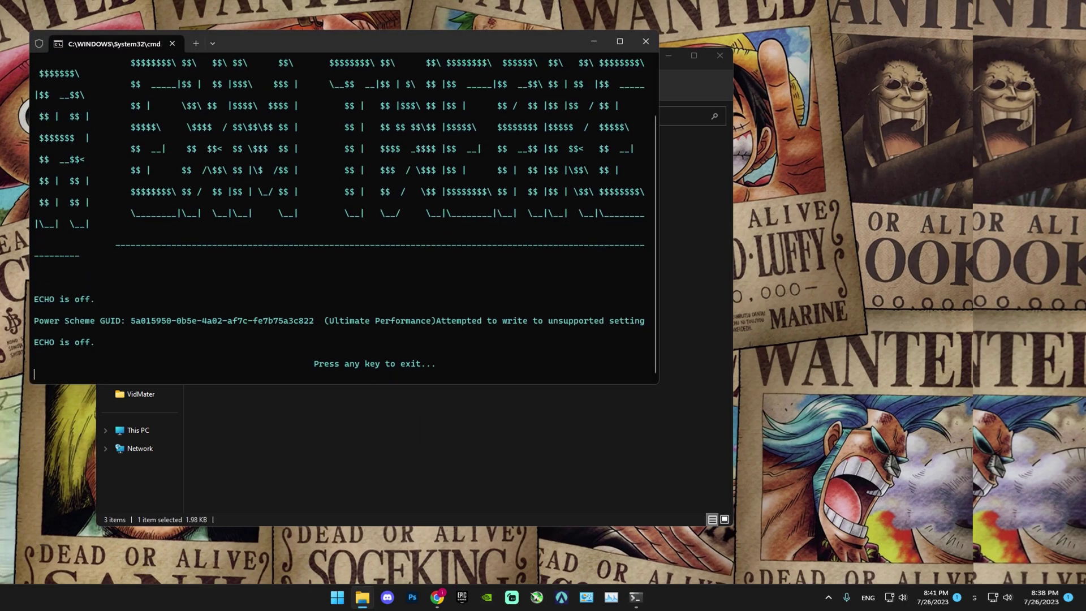
{"action": "key", "text": "Return"}
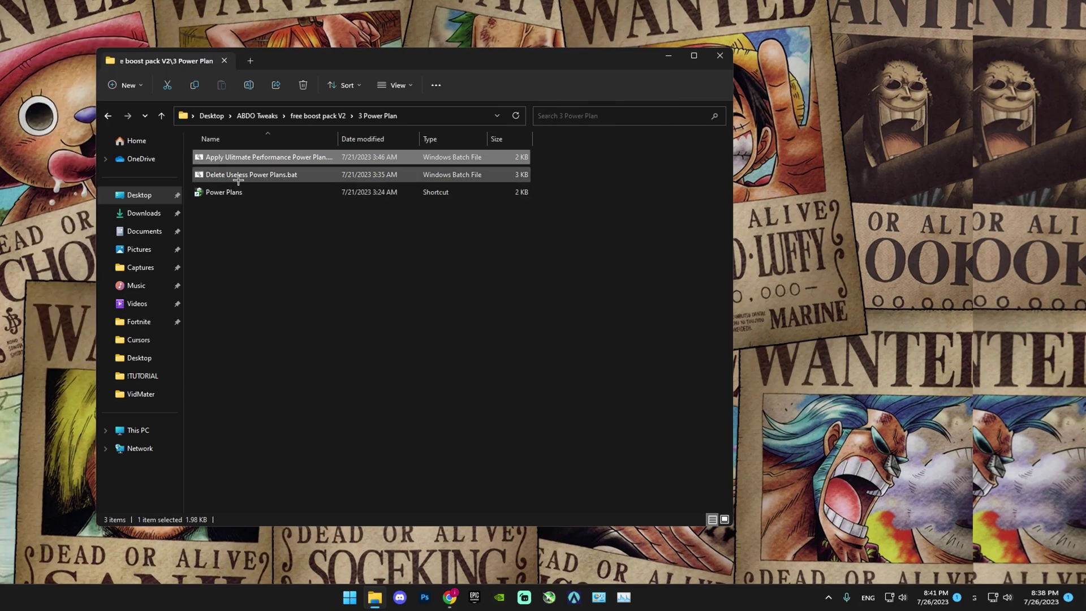
Run Delete Useless Power Plans.bat as administrator to remove the extra power plans.
{"action": "left_click", "coordinate": [252, 175]}
{"action": "right_click", "coordinate": [257, 177]}
{"action": "left_click", "coordinate": [296, 231]}
{"action": "key", "text": "Return"}
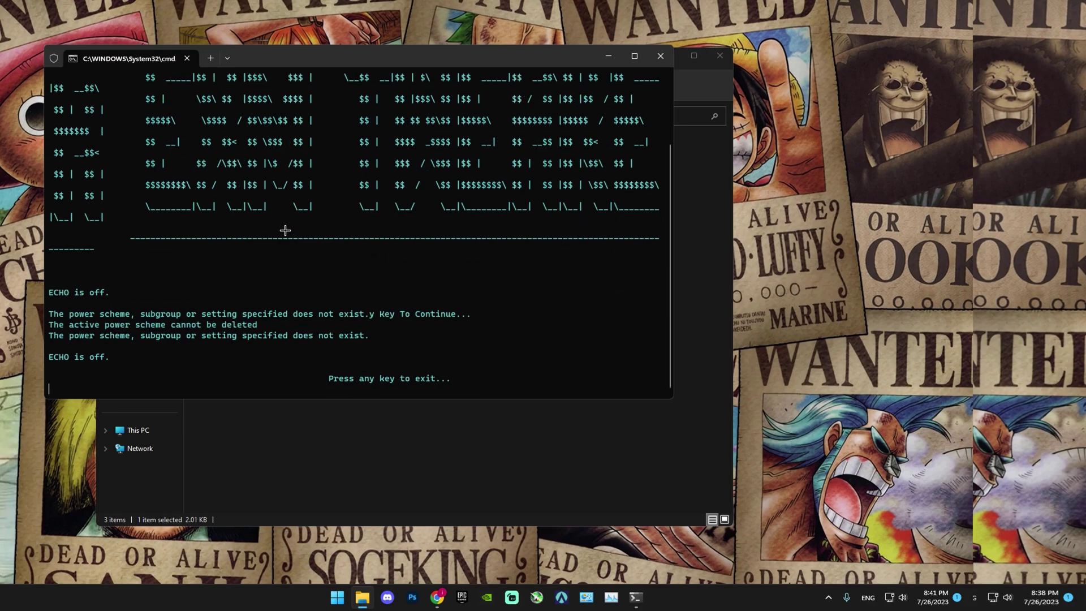
{"action": "key", "text": "Return"}
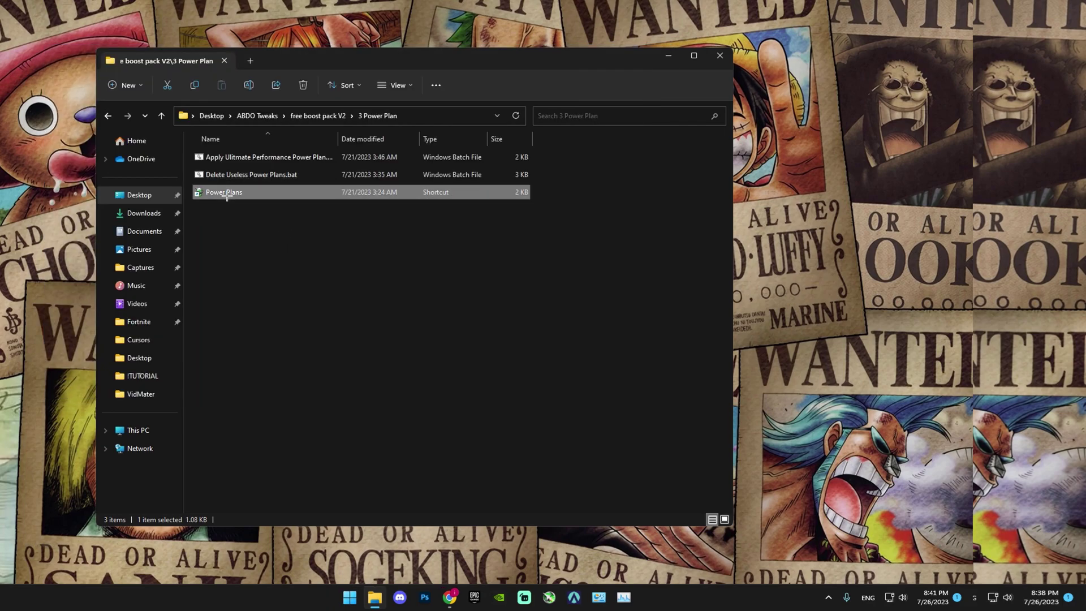
{"action": "right_click", "coordinate": [224, 192]}
{"action": "left_click", "coordinate": [228, 221]}
Select the first Ultimate Performance plan in Power Options, then reopen Power Options to verify it.
{"action": "double_click", "coordinate": [224, 192]}
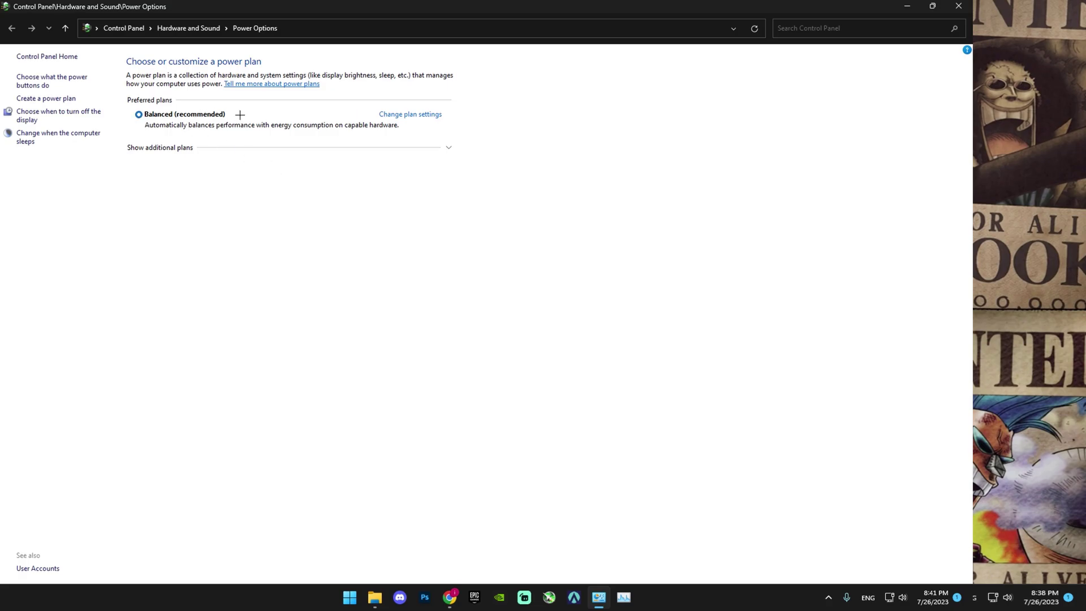
{"action": "left_click", "coordinate": [448, 148]}
{"action": "scroll", "coordinate": [443, 149], "scroll_direction": "up", "scroll_amount": 3}
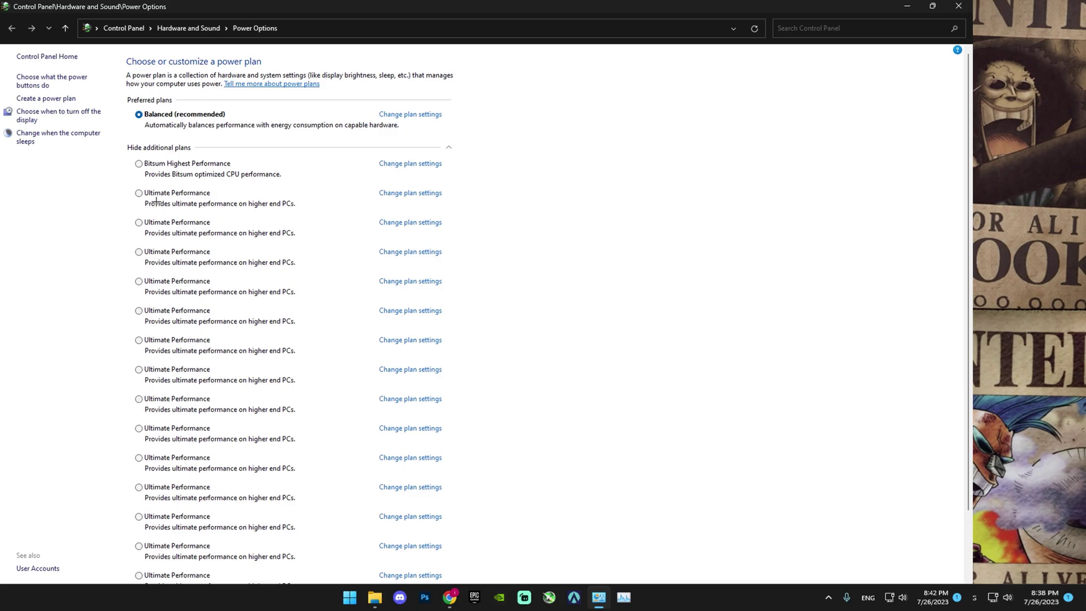
{"action": "left_click", "coordinate": [138, 193]}
{"action": "scroll", "coordinate": [310, 429], "scroll_direction": "down", "scroll_amount": 2}
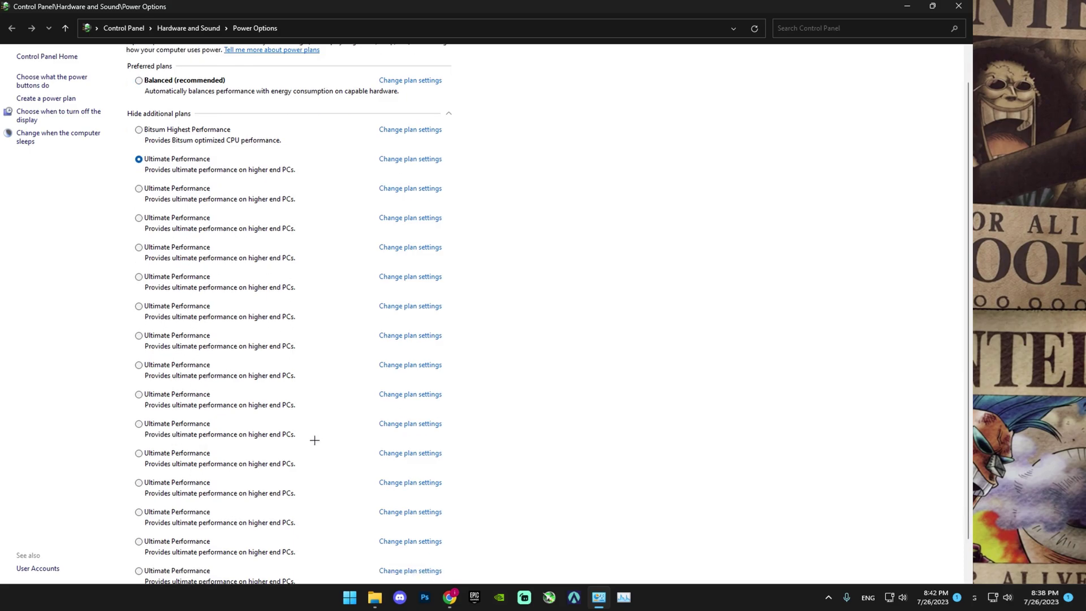
{"action": "scroll", "coordinate": [319, 428], "scroll_direction": "up", "scroll_amount": 2}
{"action": "left_click", "coordinate": [451, 151]}
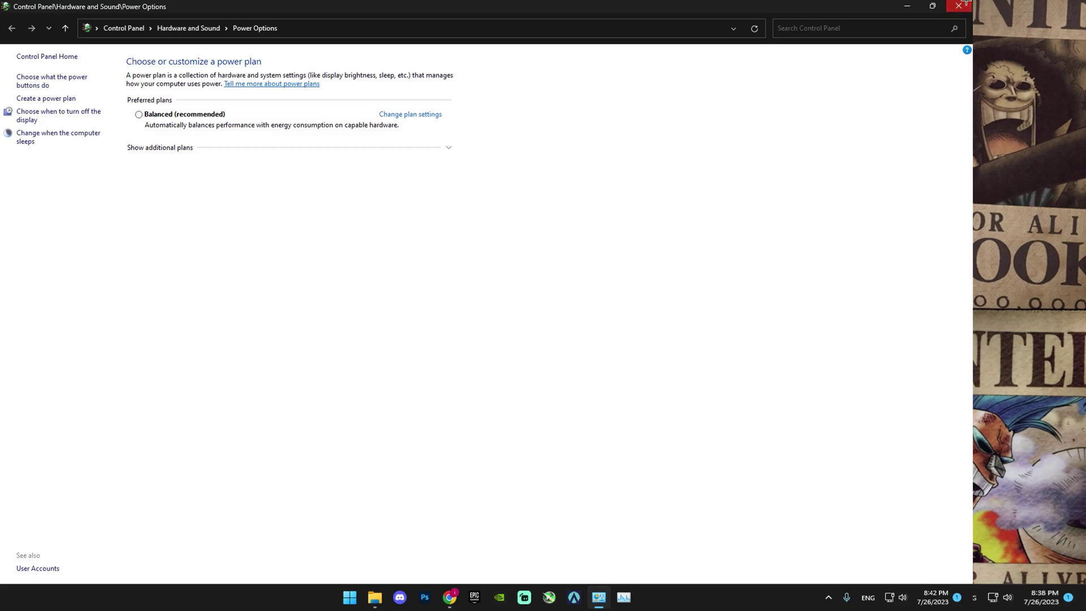
{"action": "left_click", "coordinate": [958, 6]}
{"action": "double_click", "coordinate": [305, 196]}
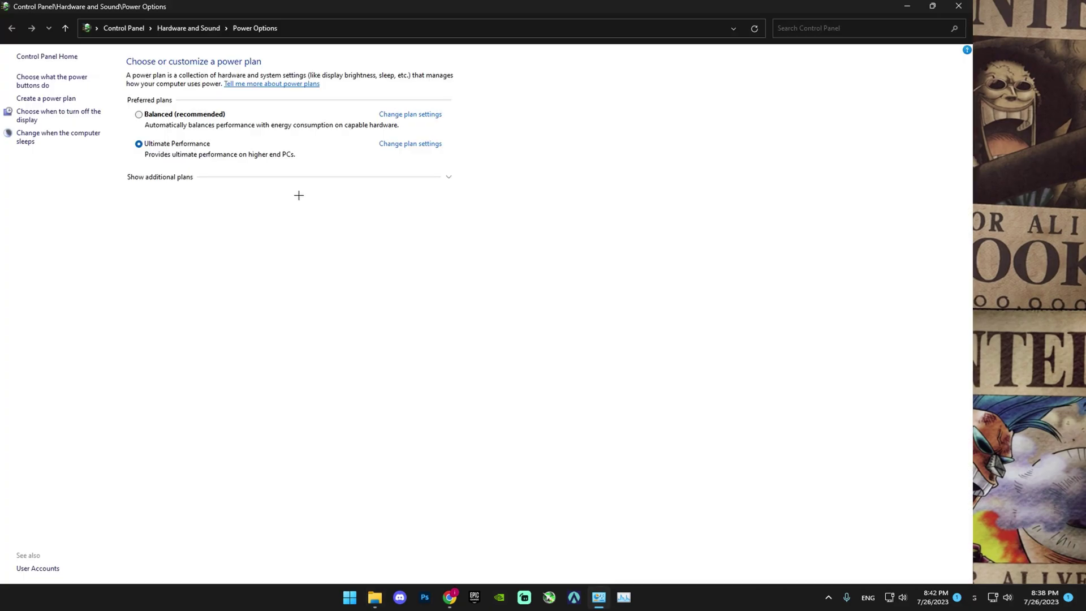
{"action": "left_click", "coordinate": [959, 6]}
Run Clean.bat from the 4 Clean folder as administrator.
{"action": "left_click", "coordinate": [107, 115]}
{"action": "left_click", "coordinate": [223, 227]}
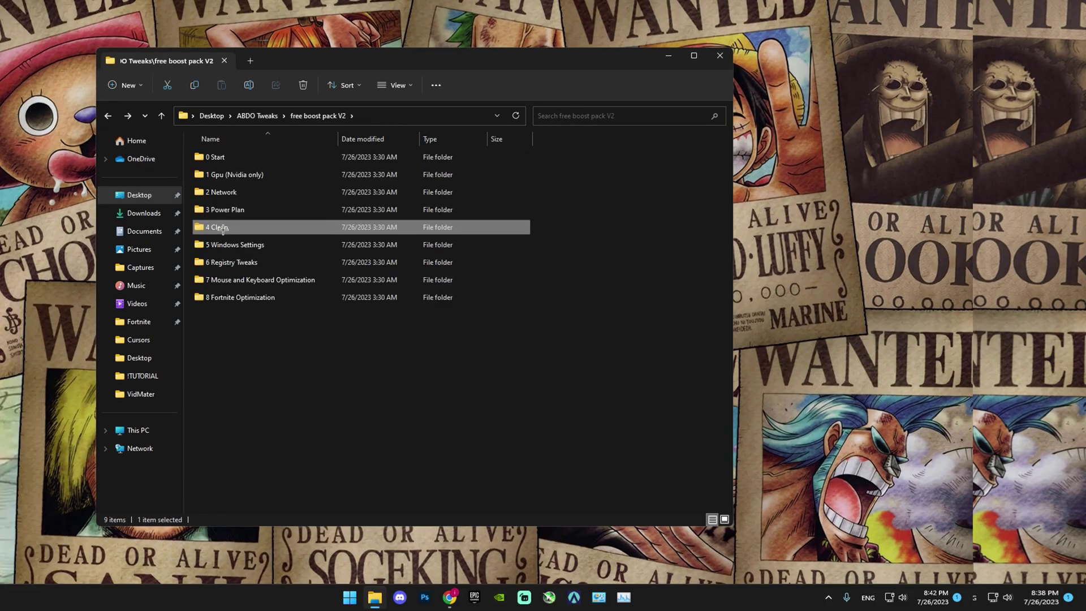
{"action": "double_click", "coordinate": [244, 227]}
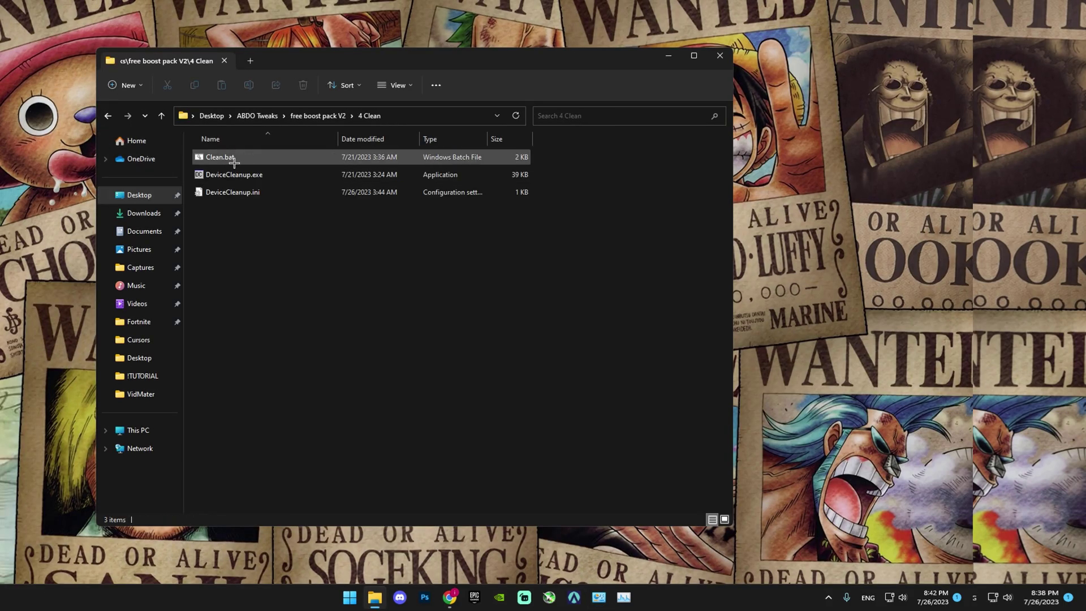
{"action": "left_click", "coordinate": [223, 157]}
{"action": "right_click", "coordinate": [228, 159]}
{"action": "left_click", "coordinate": [286, 217]}
{"action": "key", "text": "Return"}
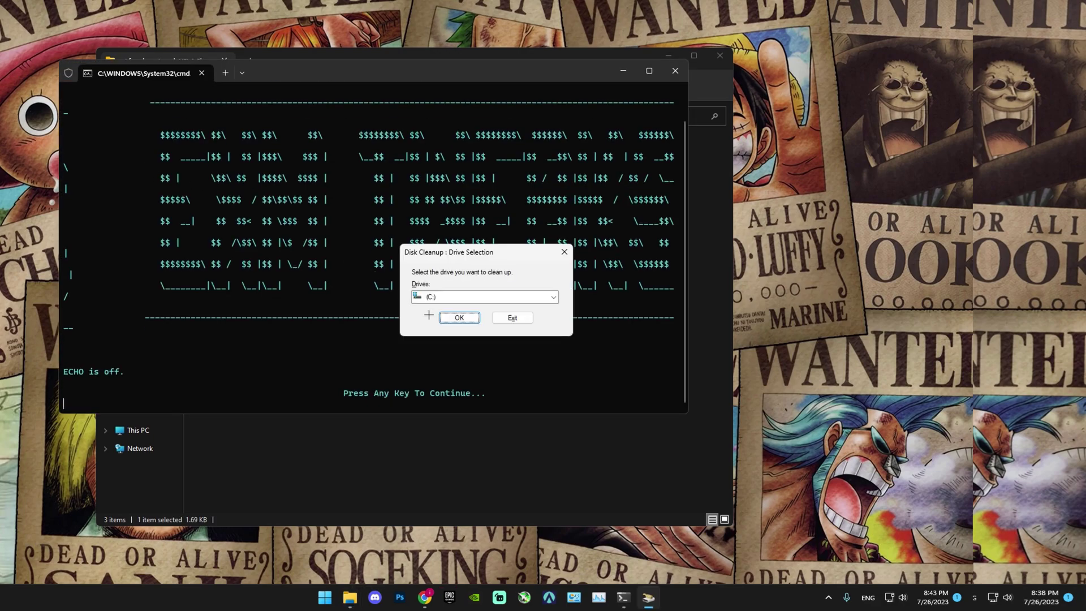
Clean drive C: with Temporary files unchecked and confirm Delete Files.
{"action": "left_click", "coordinate": [457, 318]}
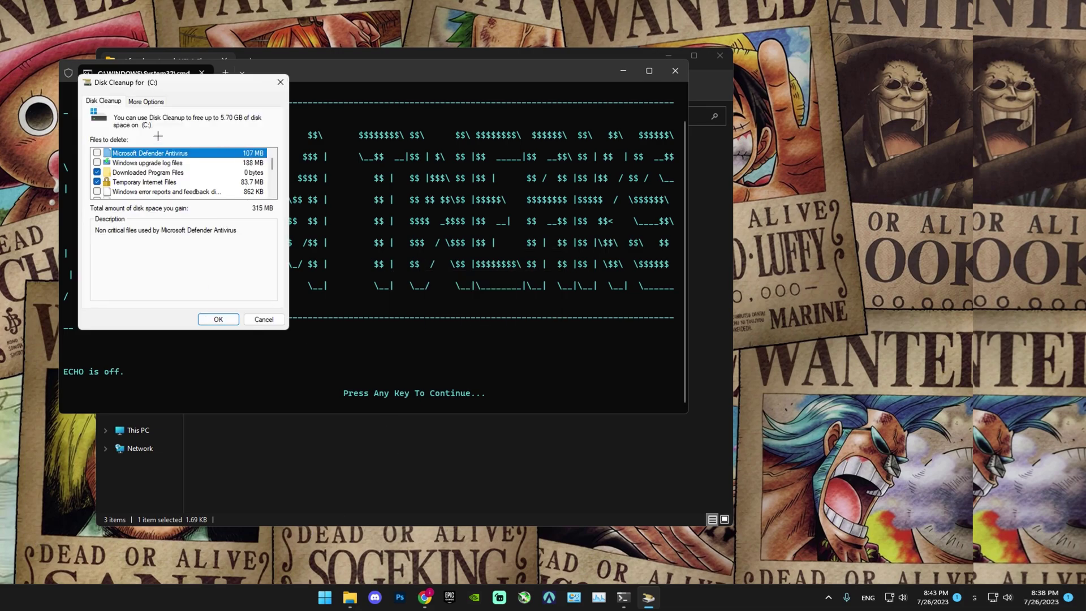
{"action": "scroll", "coordinate": [139, 154], "scroll_direction": "down", "scroll_amount": 2}
{"action": "scroll", "coordinate": [117, 161], "scroll_direction": "down", "scroll_amount": 2}
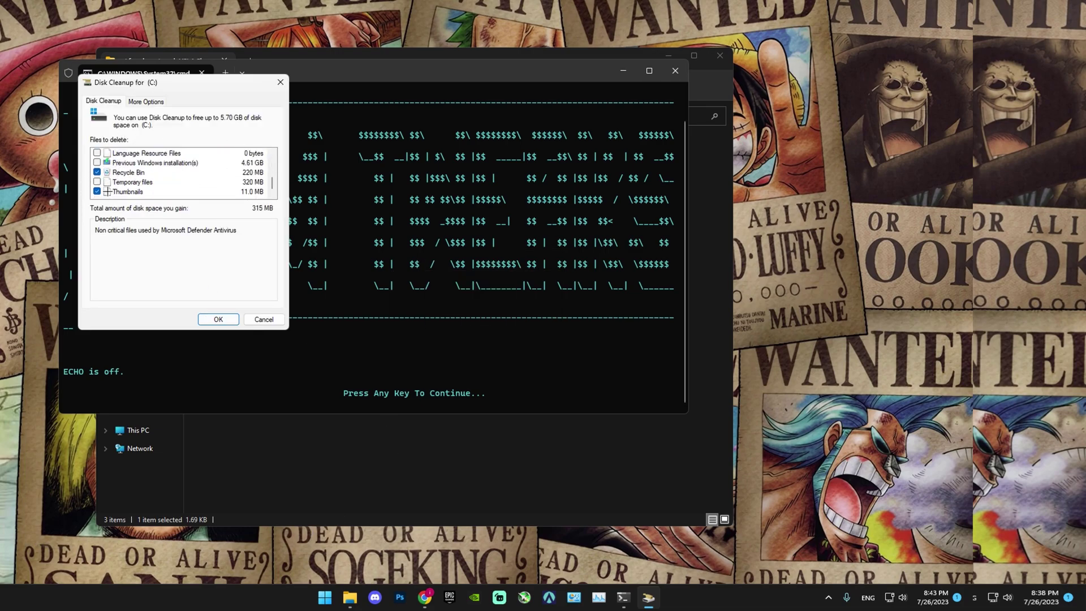
{"action": "left_click", "coordinate": [96, 182]}
{"action": "scroll", "coordinate": [95, 180], "scroll_direction": "up", "scroll_amount": 4}
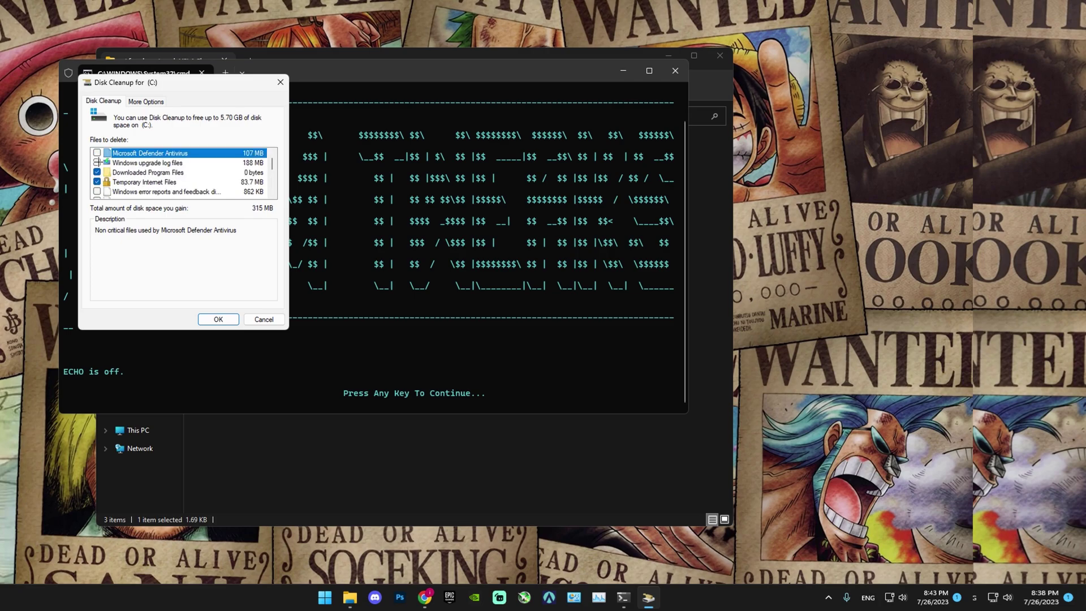
{"action": "scroll", "coordinate": [99, 161], "scroll_direction": "down", "scroll_amount": 4}
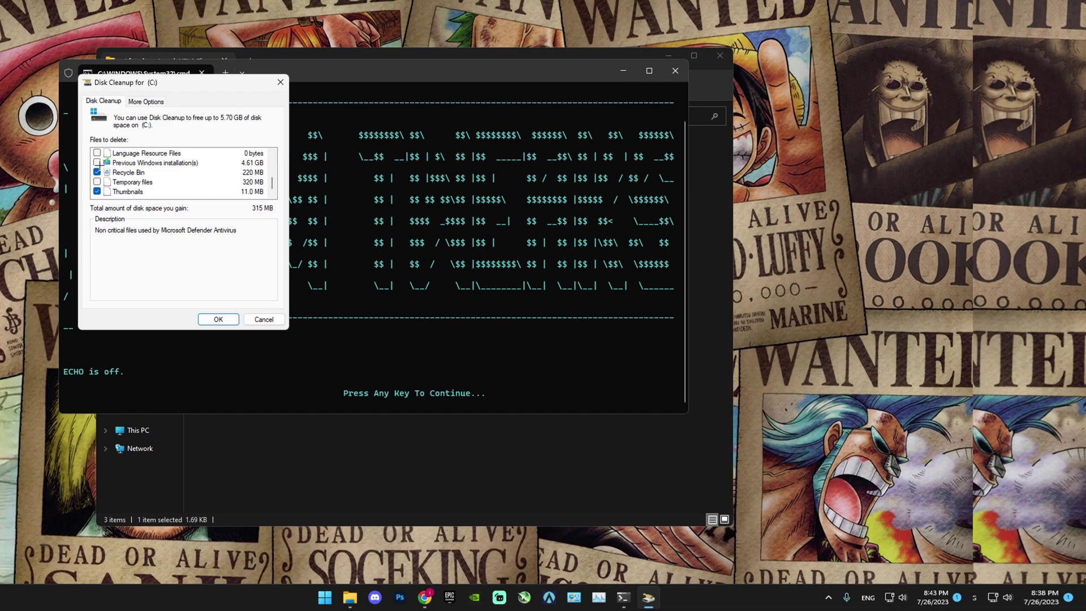
{"action": "scroll", "coordinate": [105, 162], "scroll_direction": "up", "scroll_amount": 4}
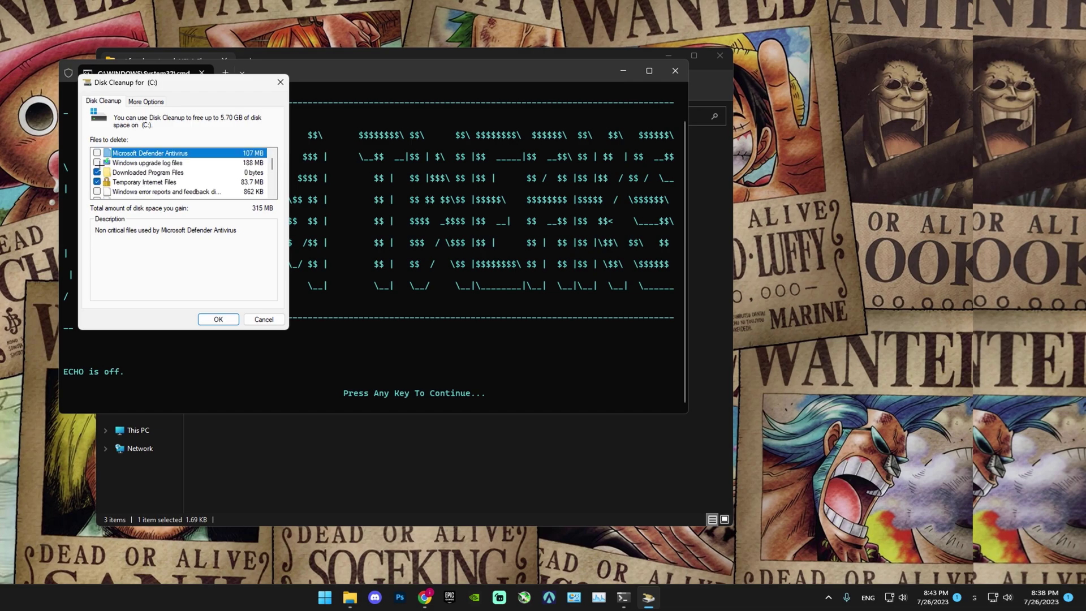
{"action": "left_click", "coordinate": [219, 319]}
{"action": "left_click", "coordinate": [504, 305]}
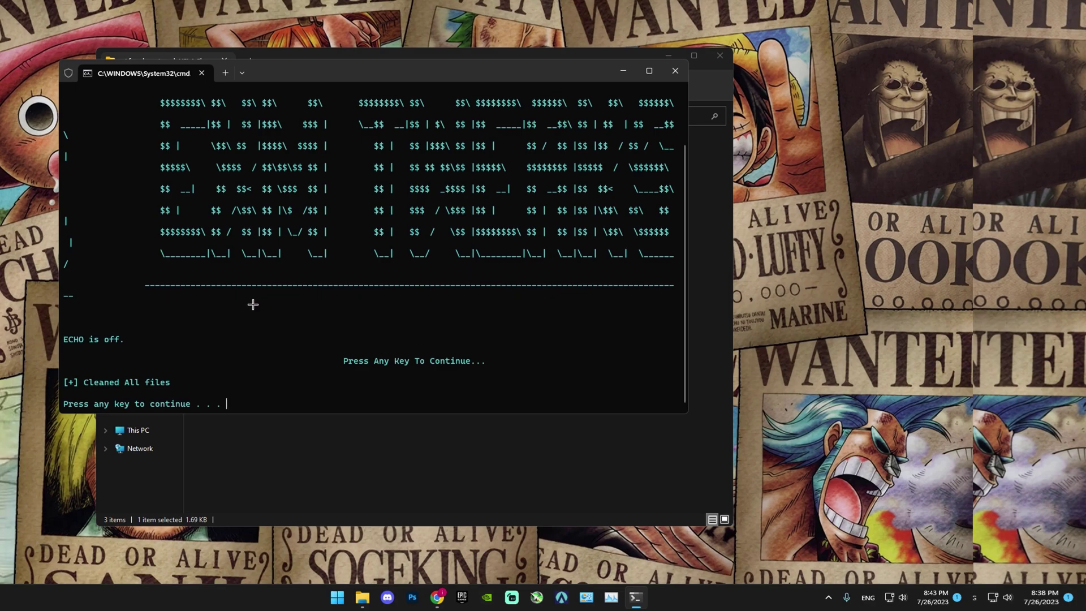
Launch DeviceCleanup.exe as administrator, then select and remove all 15 non-present devices.
{"action": "key", "text": "Return"}
{"action": "left_click", "coordinate": [230, 175]}
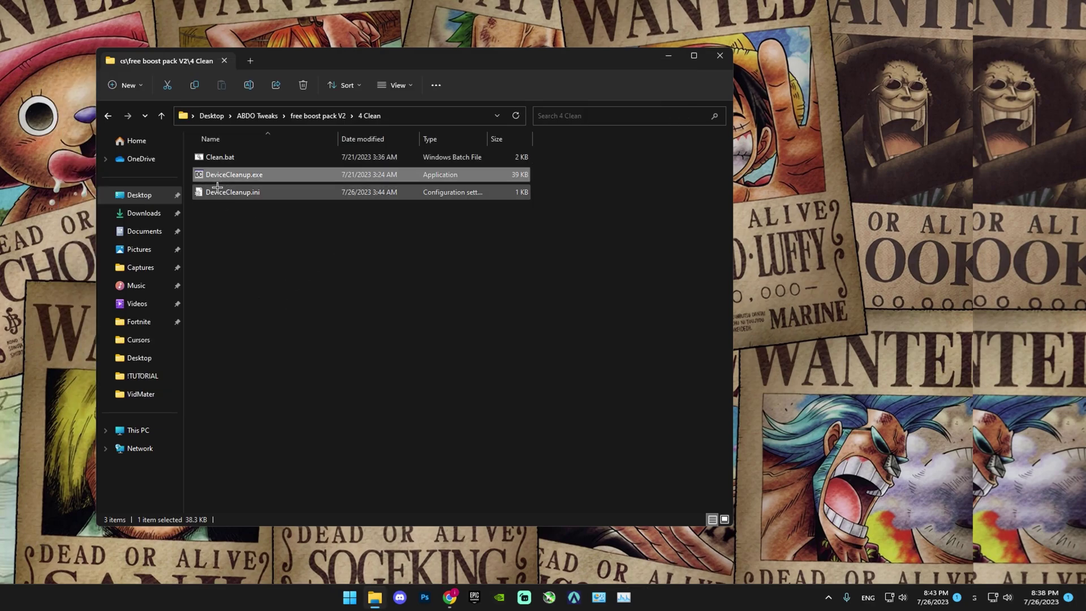
{"action": "right_click", "coordinate": [222, 175]}
{"action": "left_click", "coordinate": [281, 229]}
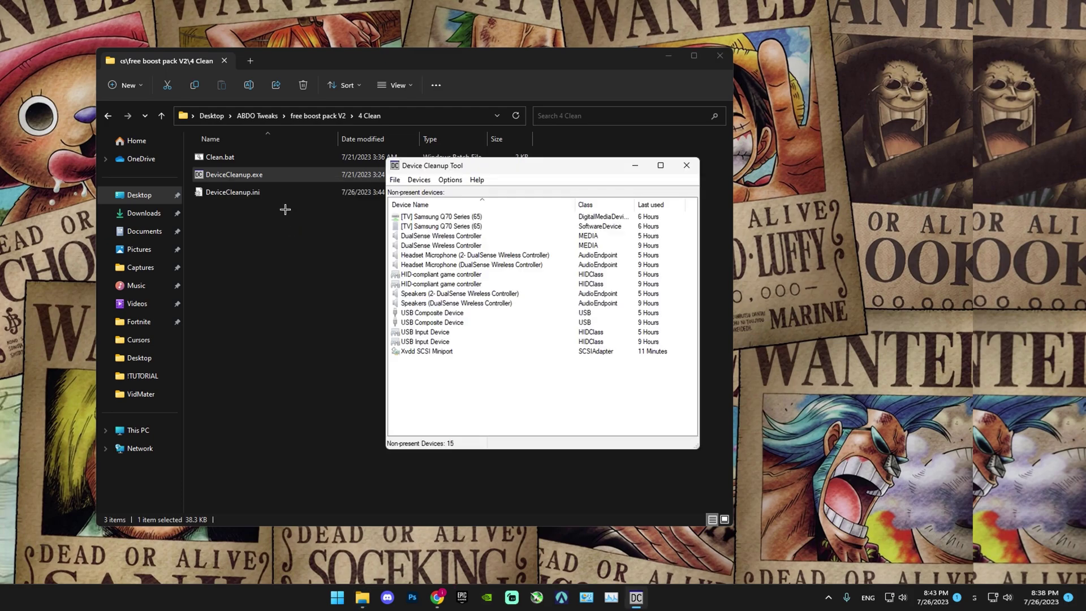
{"action": "left_click", "coordinate": [419, 180]}
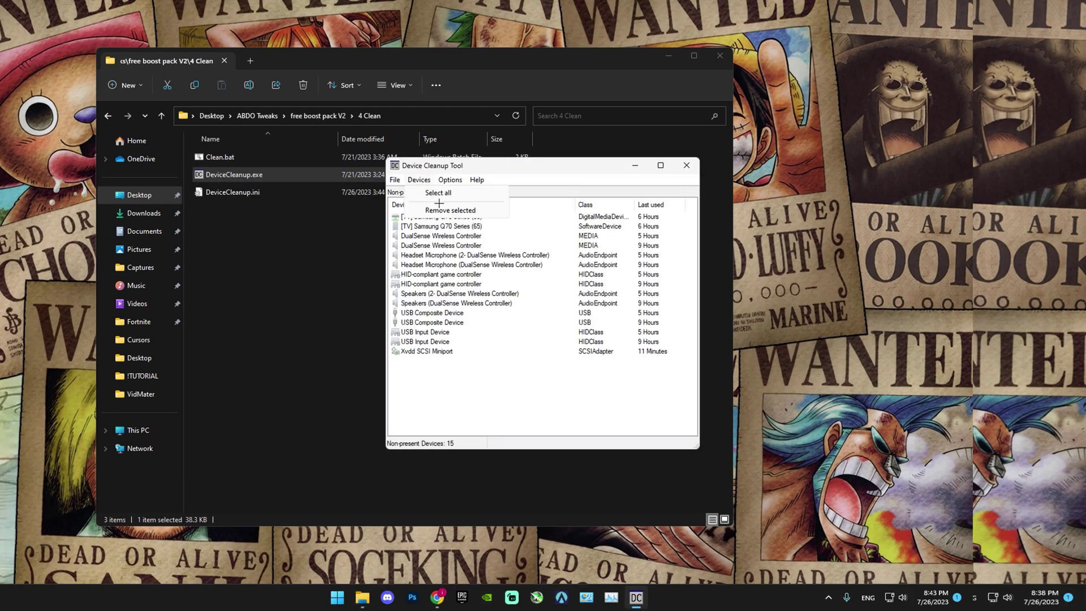
{"action": "left_click", "coordinate": [438, 193]}
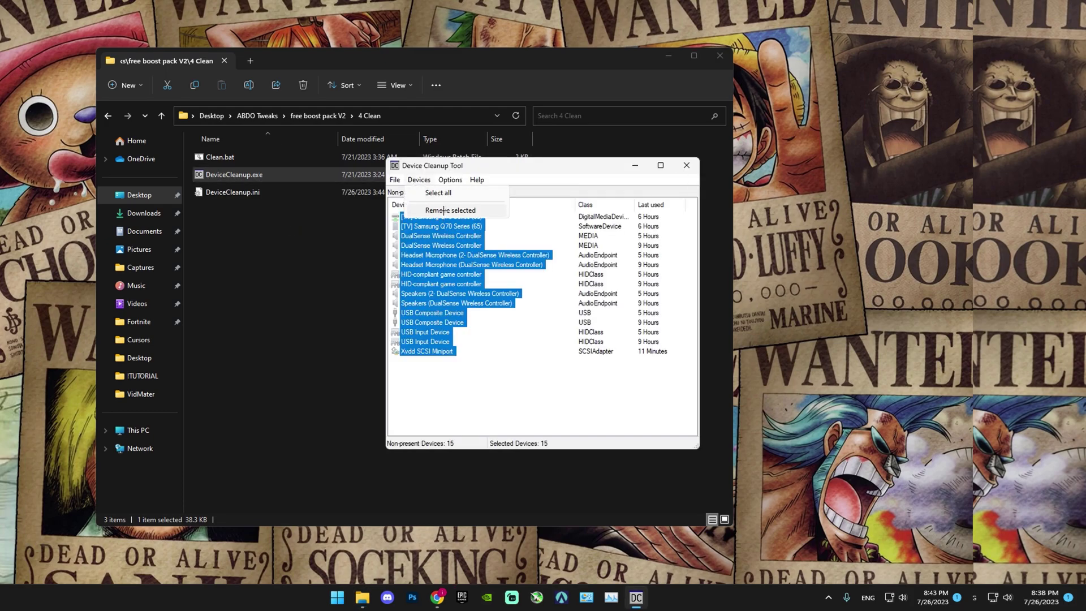
{"action": "left_click", "coordinate": [444, 211]}
{"action": "left_click", "coordinate": [687, 165]}
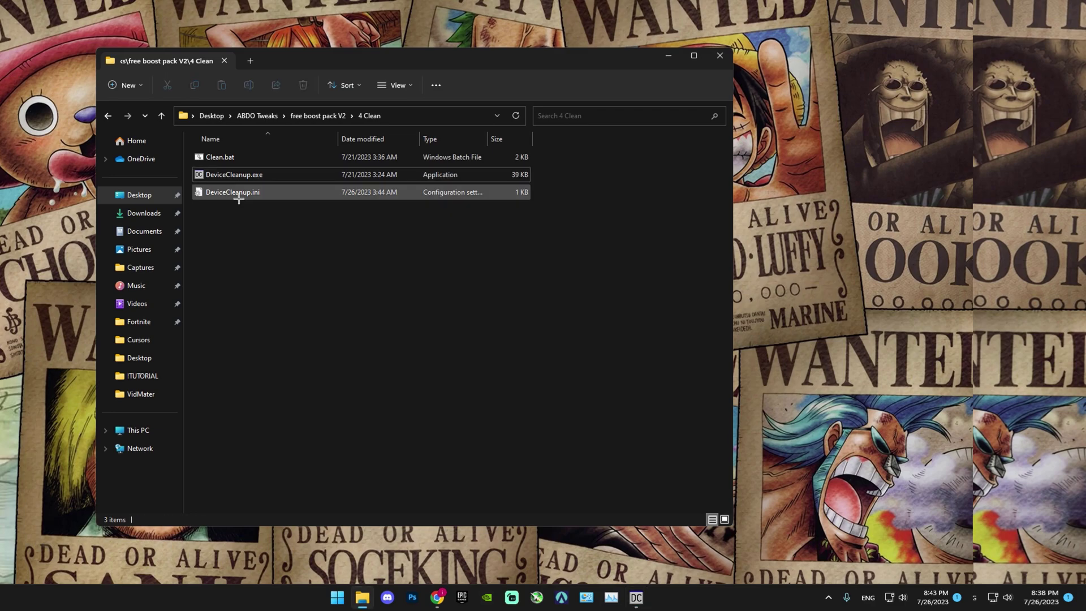
Launch Performance Settings from 5 Windows Settings > Performance Options as administrator.
{"action": "key", "text": "alt+Left"}
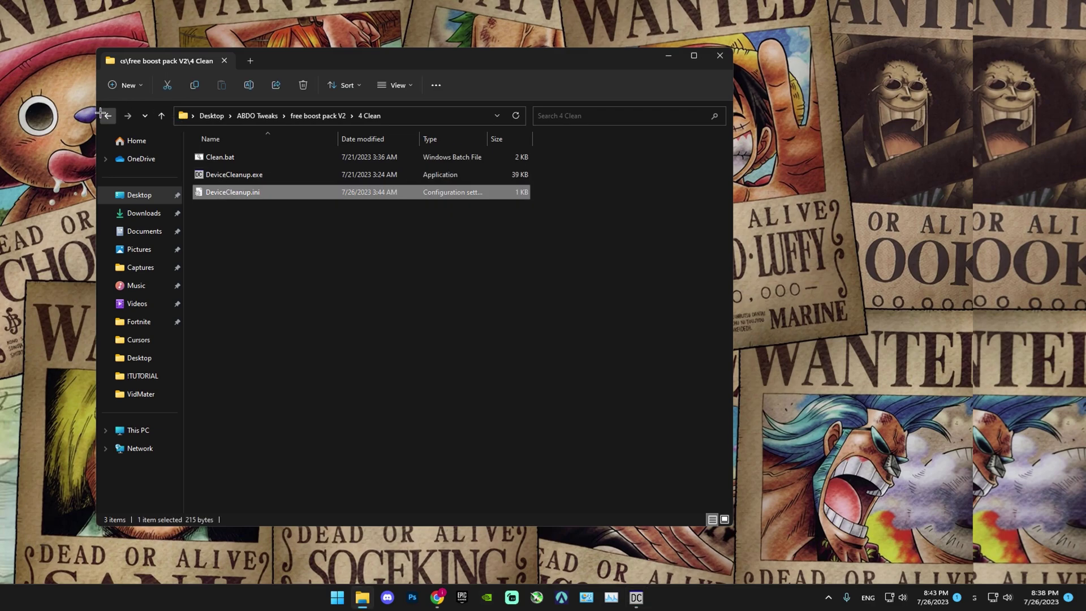
{"action": "left_click", "coordinate": [239, 246]}
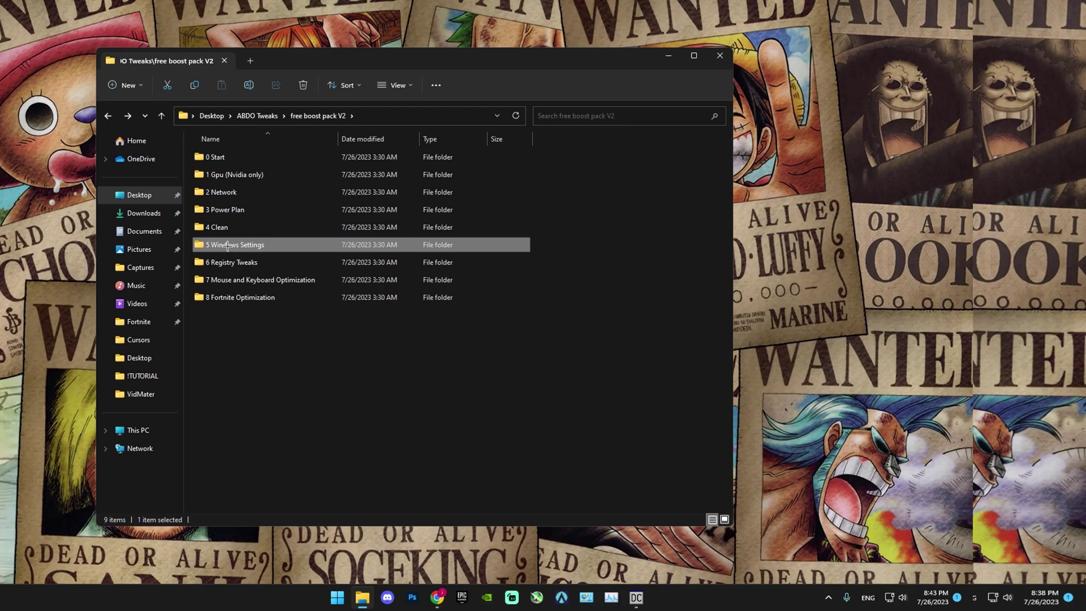
{"action": "double_click", "coordinate": [228, 246]}
{"action": "double_click", "coordinate": [228, 159]}
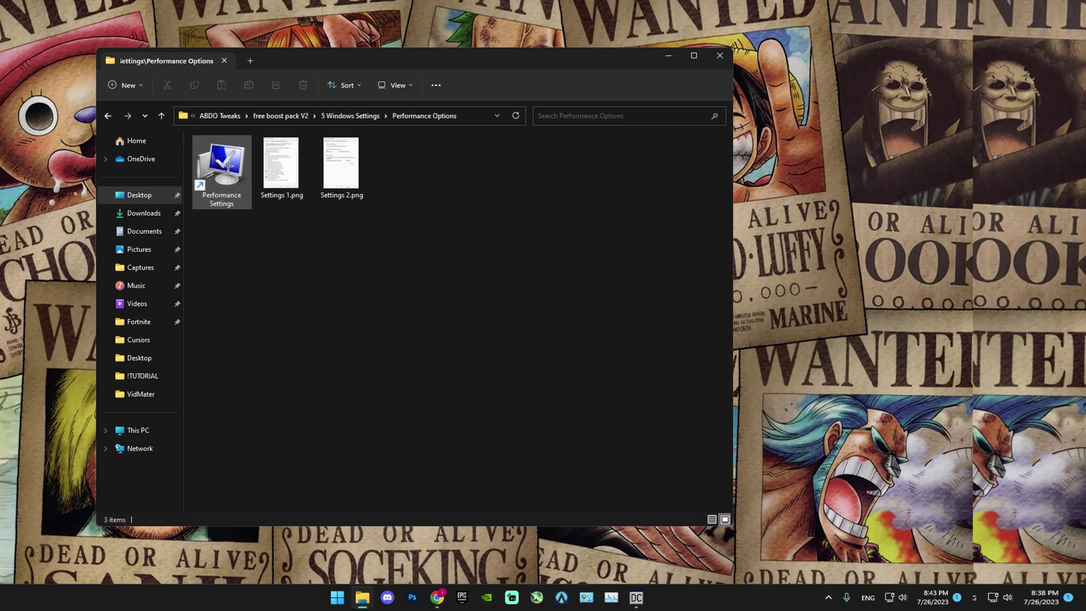
{"action": "right_click", "coordinate": [227, 166]}
{"action": "key", "text": "Escape"}
{"action": "right_click", "coordinate": [229, 175]}
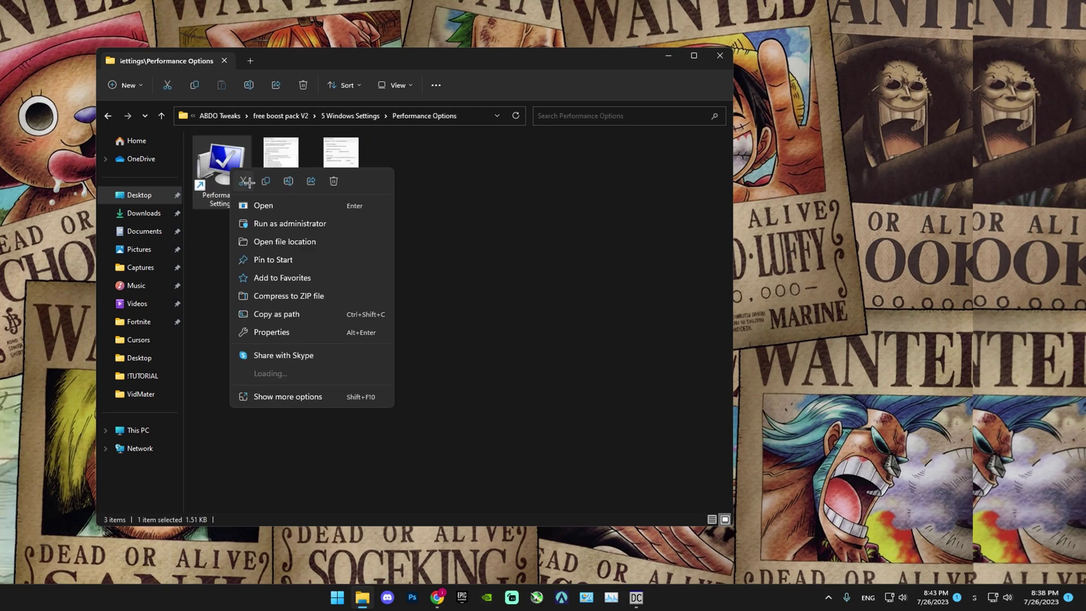
{"action": "left_click", "coordinate": [290, 223]}
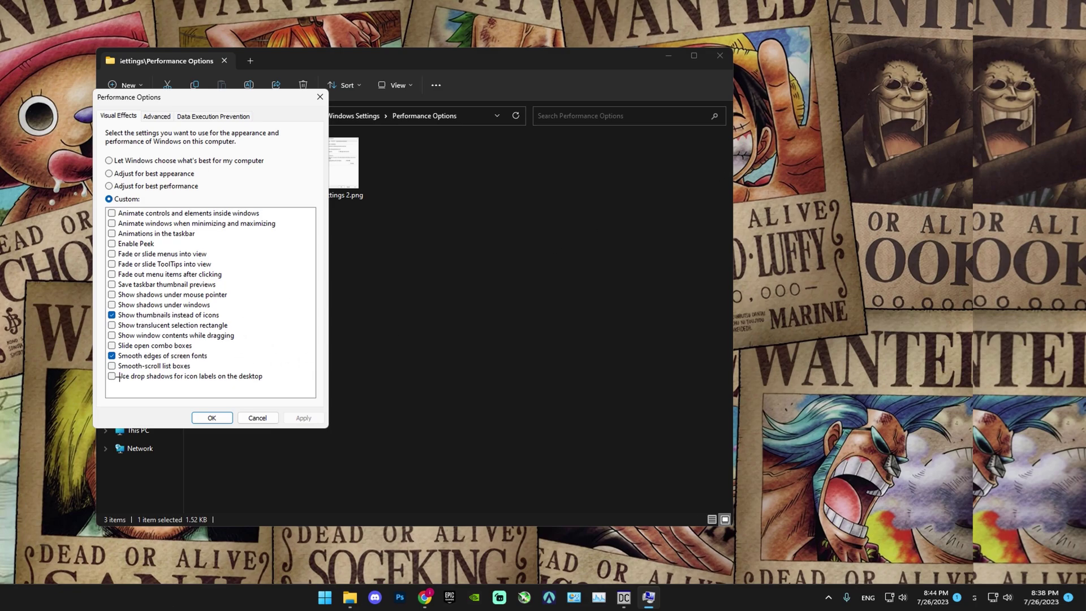
Set processor scheduling to Programs on the Advanced tab and save the change.
{"action": "left_click", "coordinate": [155, 117]}
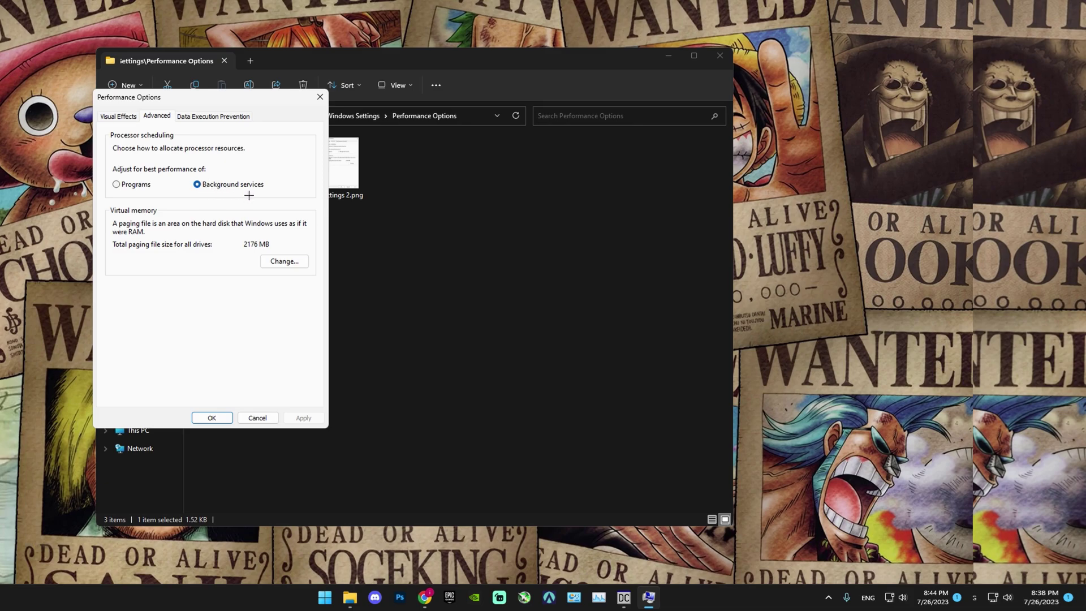
{"action": "left_click", "coordinate": [116, 184]}
{"action": "left_click", "coordinate": [303, 417]}
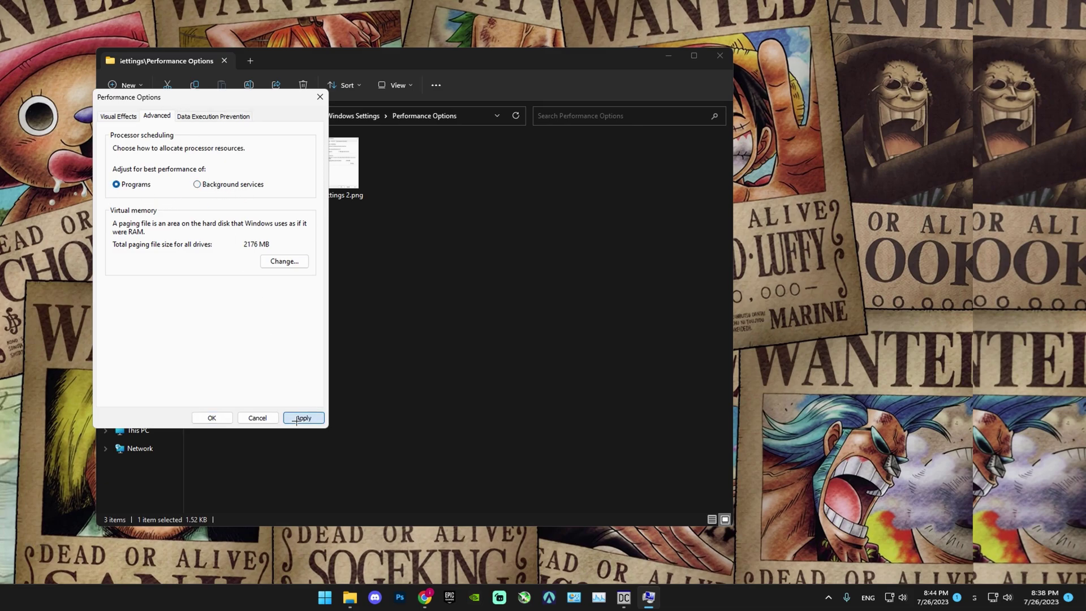
{"action": "left_click", "coordinate": [212, 418]}
{"action": "left_click", "coordinate": [342, 166]}
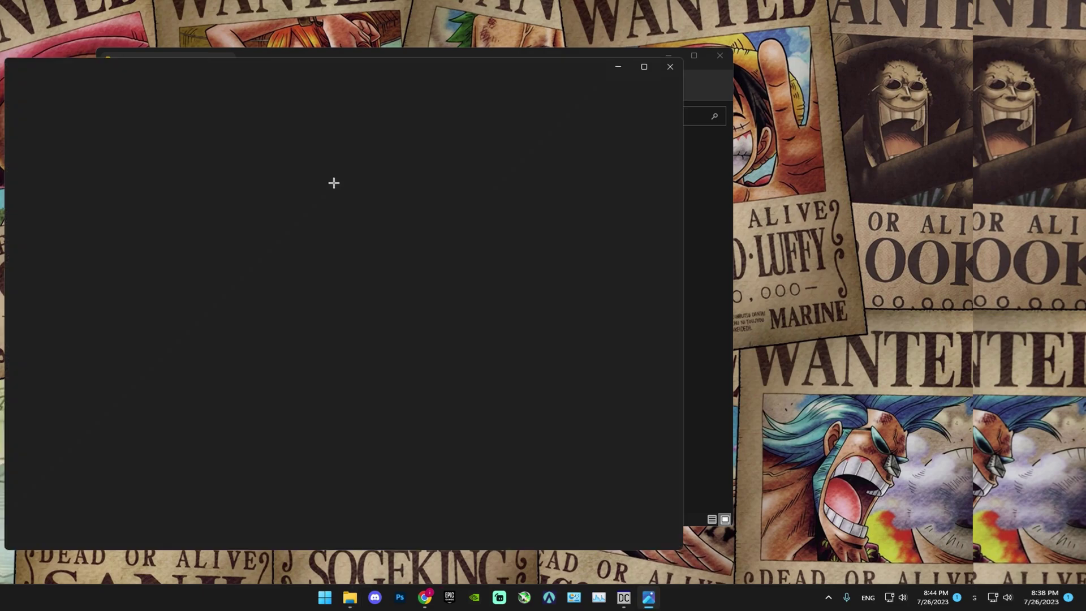
Close the image viewer and launch 'Uncheck any unwanted startup app.exe' as administrator.
{"action": "left_click", "coordinate": [669, 66]}
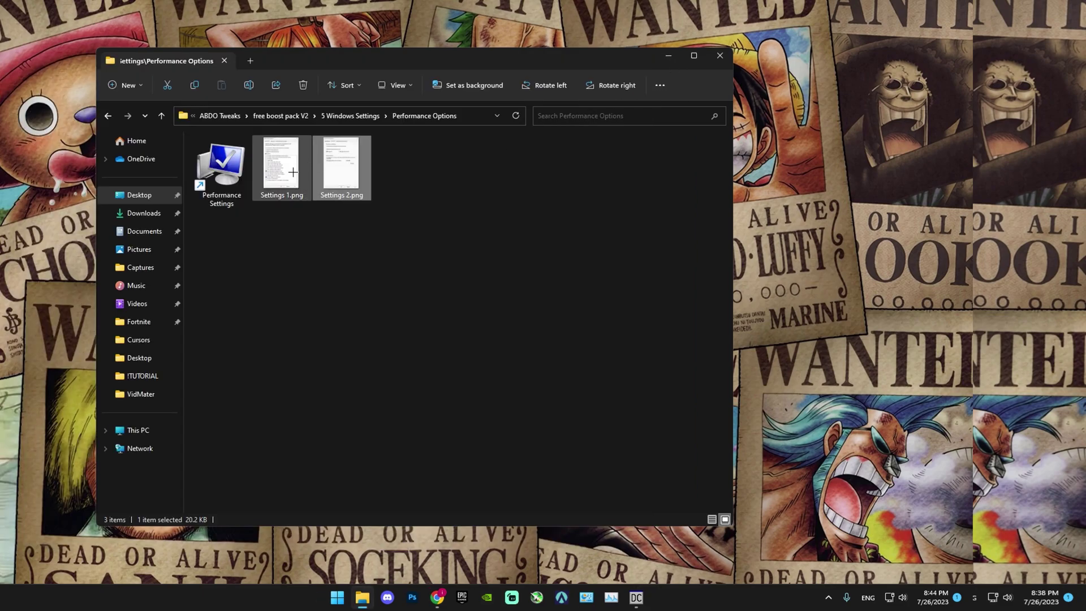
{"action": "left_click", "coordinate": [108, 115]}
{"action": "left_click", "coordinate": [215, 176]}
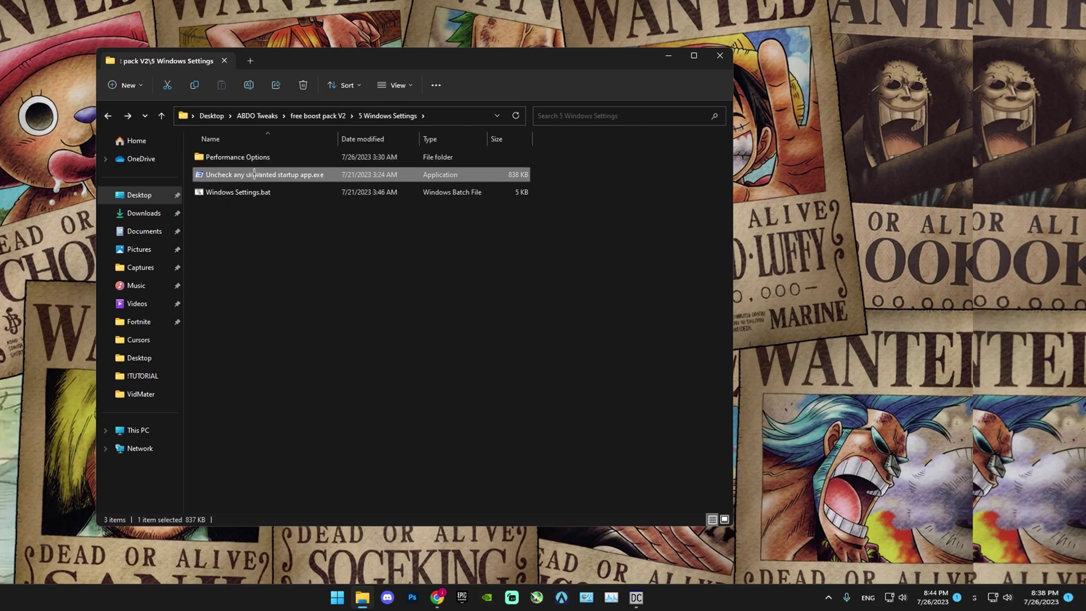
{"action": "right_click", "coordinate": [254, 175]}
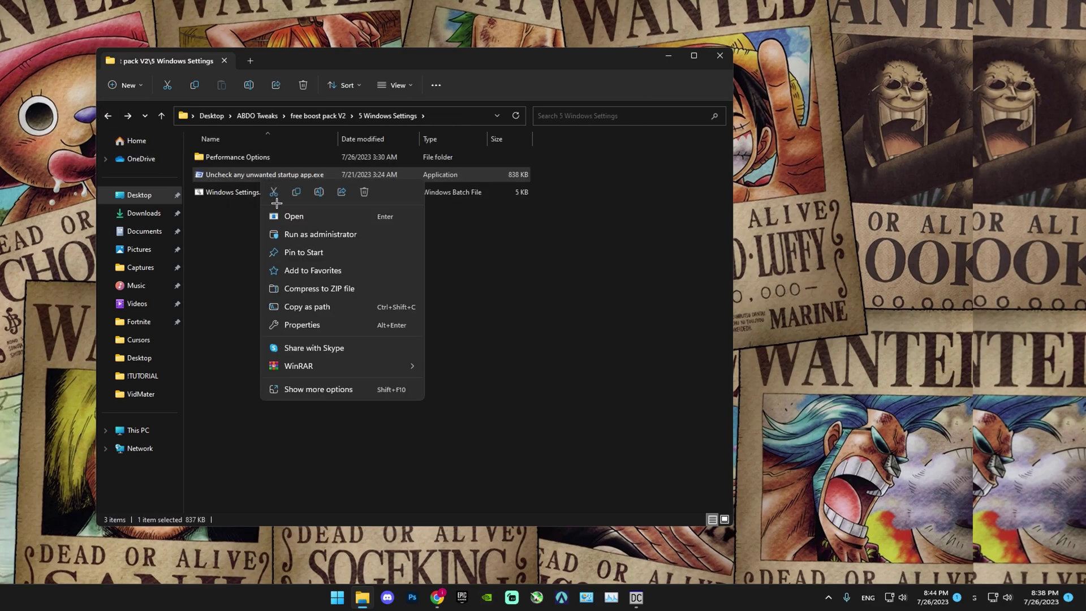
{"action": "left_click", "coordinate": [289, 235]}
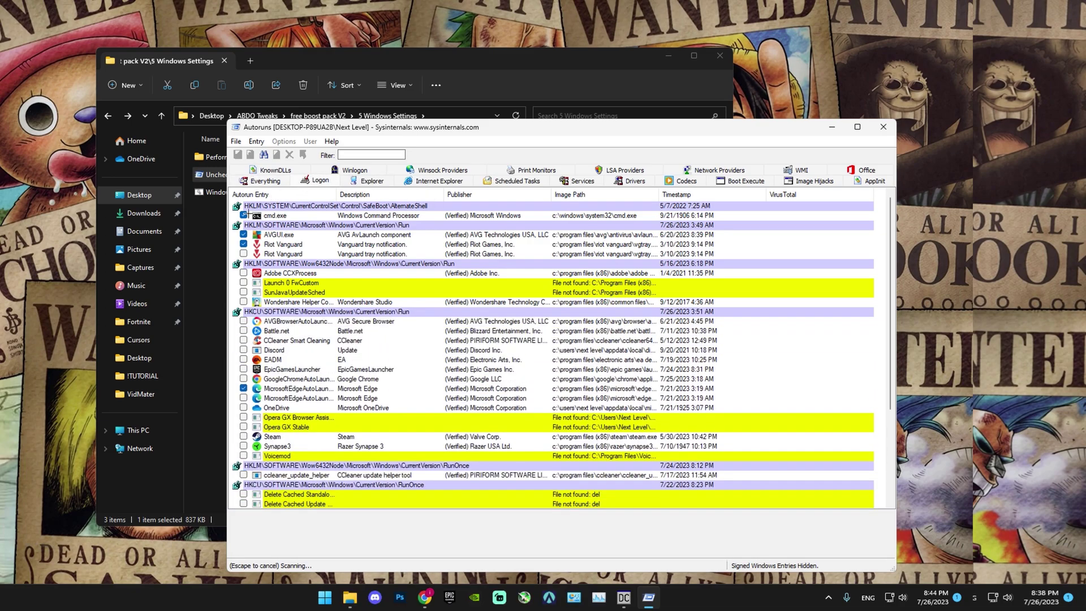
Review the Riot Vanguard, Edge and Chrome startup entries, then close Autoruns.
{"action": "left_click", "coordinate": [280, 245]}
{"action": "left_click", "coordinate": [244, 391]}
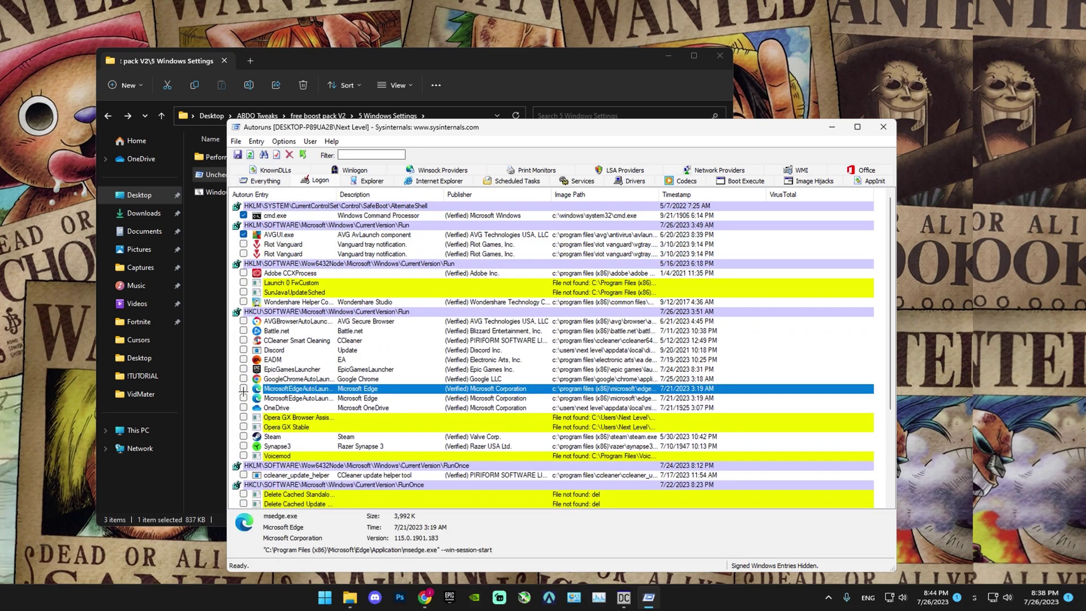
{"action": "scroll", "coordinate": [245, 391], "scroll_direction": "down", "scroll_amount": 4}
{"action": "left_click", "coordinate": [244, 436]}
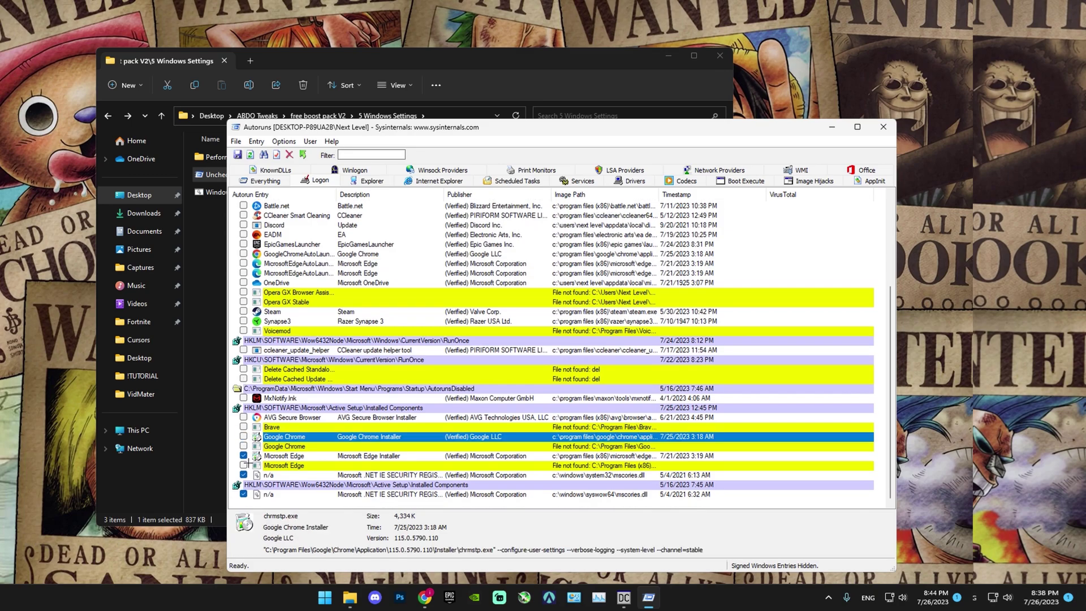
{"action": "left_click", "coordinate": [245, 456]}
{"action": "scroll", "coordinate": [246, 473], "scroll_direction": "up", "scroll_amount": 5}
{"action": "scroll", "coordinate": [246, 340], "scroll_direction": "up", "scroll_amount": 3}
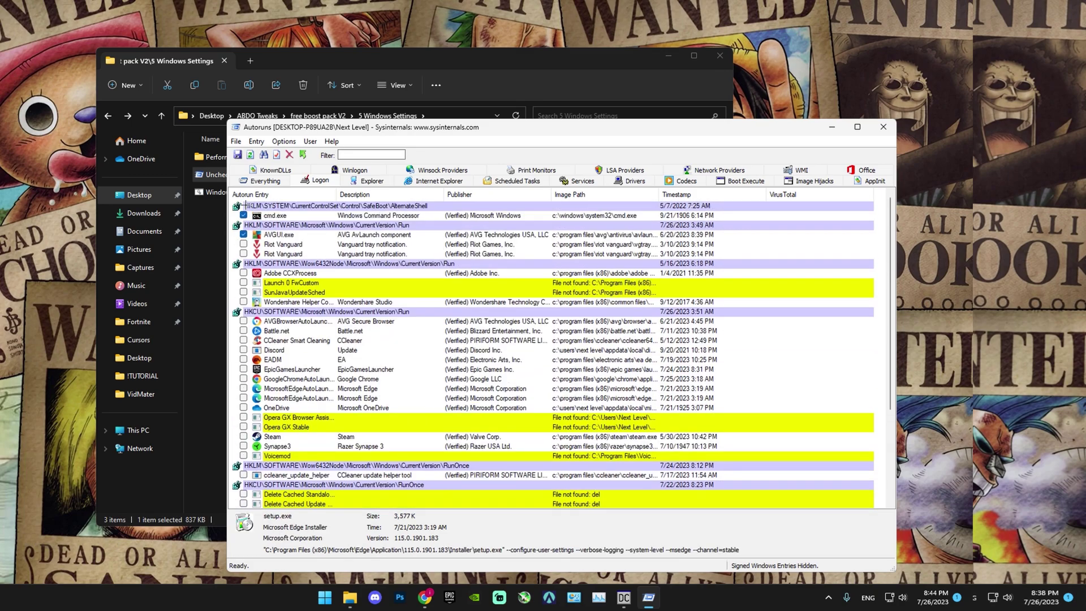
{"action": "left_click", "coordinate": [884, 126]}
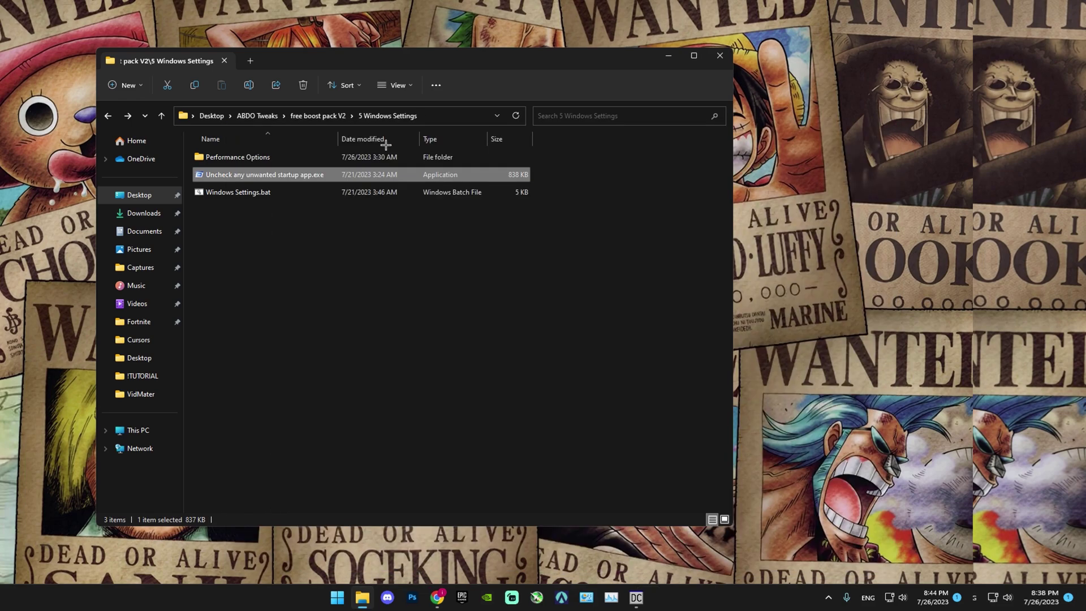
Run '85+ Registry Tweaks.bat' from 6 Registry Tweaks as administrator.
{"action": "left_click", "coordinate": [108, 115]}
{"action": "left_click", "coordinate": [214, 262]}
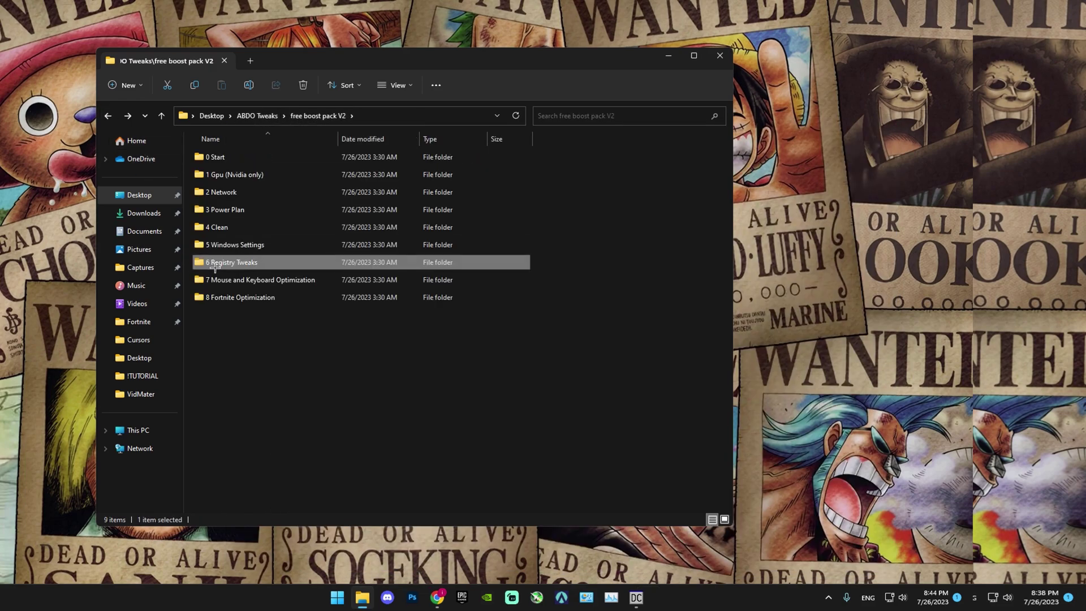
{"action": "double_click", "coordinate": [227, 264]}
{"action": "left_click", "coordinate": [244, 156]}
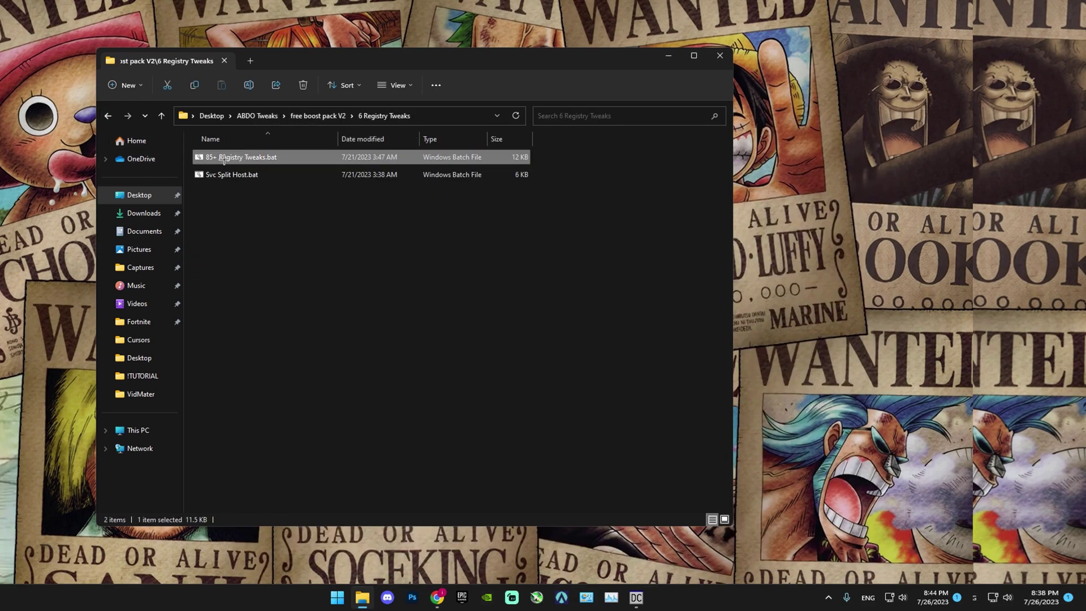
{"action": "right_click", "coordinate": [222, 157]}
{"action": "left_click", "coordinate": [268, 213]}
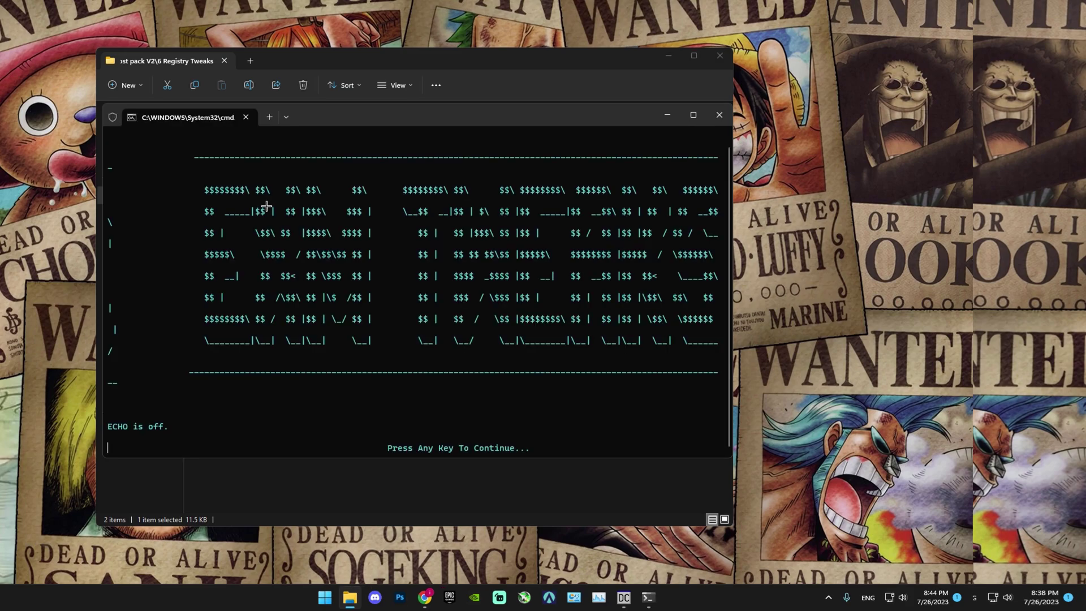
{"action": "key", "text": "Return"}
{"action": "key", "text": "Return"}
Run 'Svc Split Host.bat' as administrator and submit the 16GB RAM option.
{"action": "left_click", "coordinate": [219, 174]}
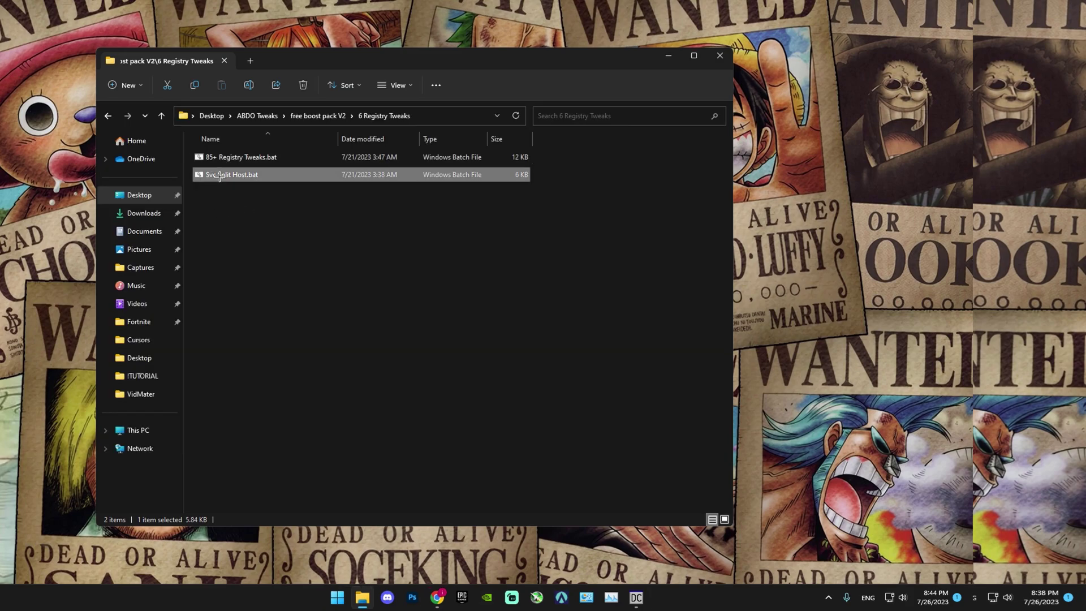
{"action": "right_click", "coordinate": [218, 174]}
{"action": "left_click", "coordinate": [267, 223]}
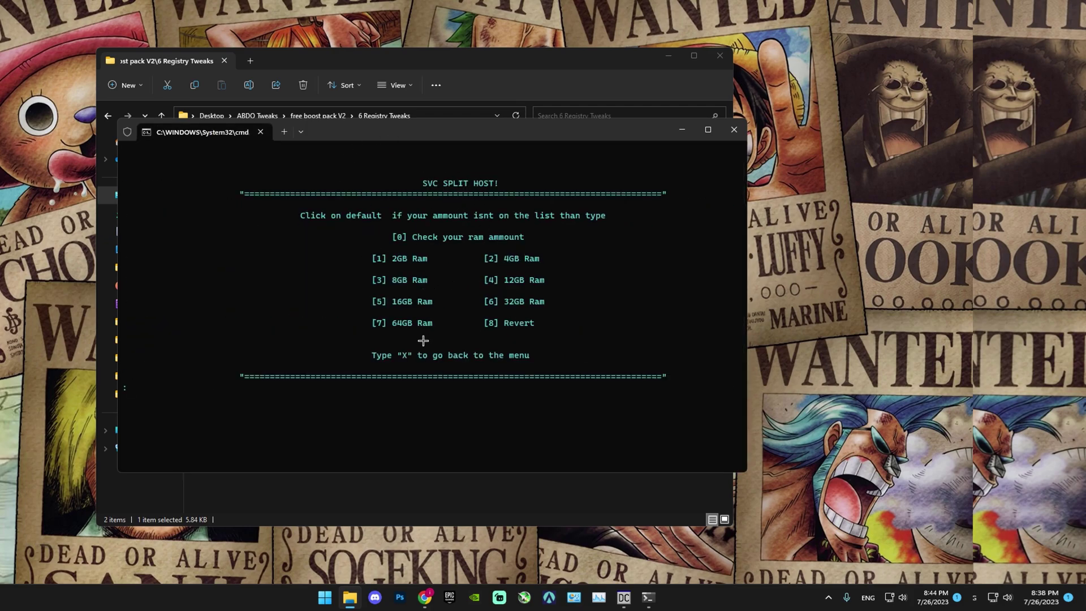
{"action": "type", "text": "5"}
{"action": "key", "text": "Return"}
{"action": "key", "text": "Return"}
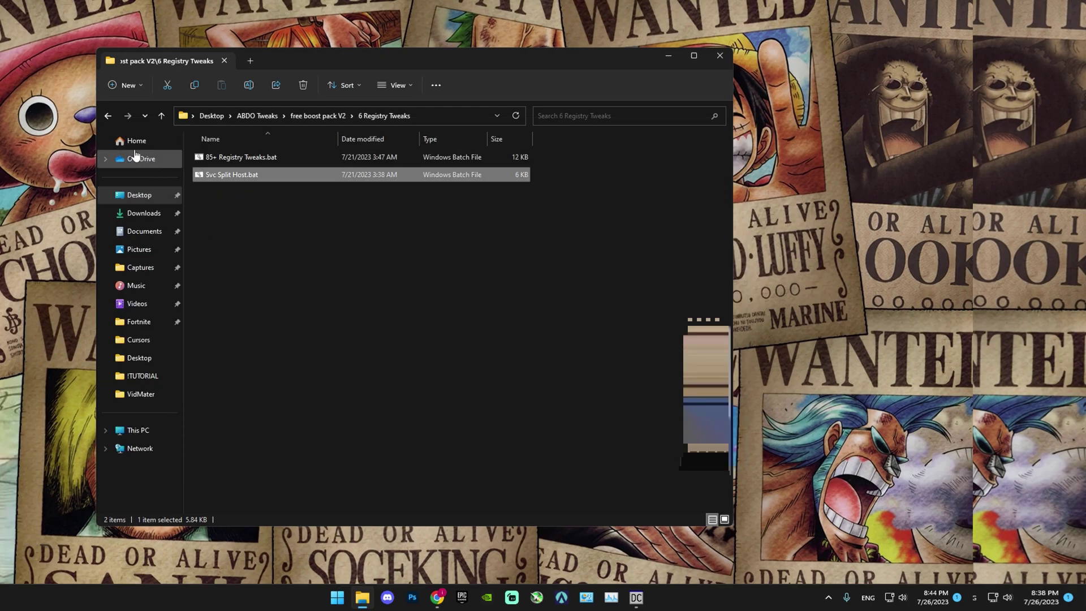
Run the Mouse and Kb Data queue script as administrator with option 6 (queue size 19).
{"action": "left_click", "coordinate": [108, 116]}
{"action": "double_click", "coordinate": [254, 280]}
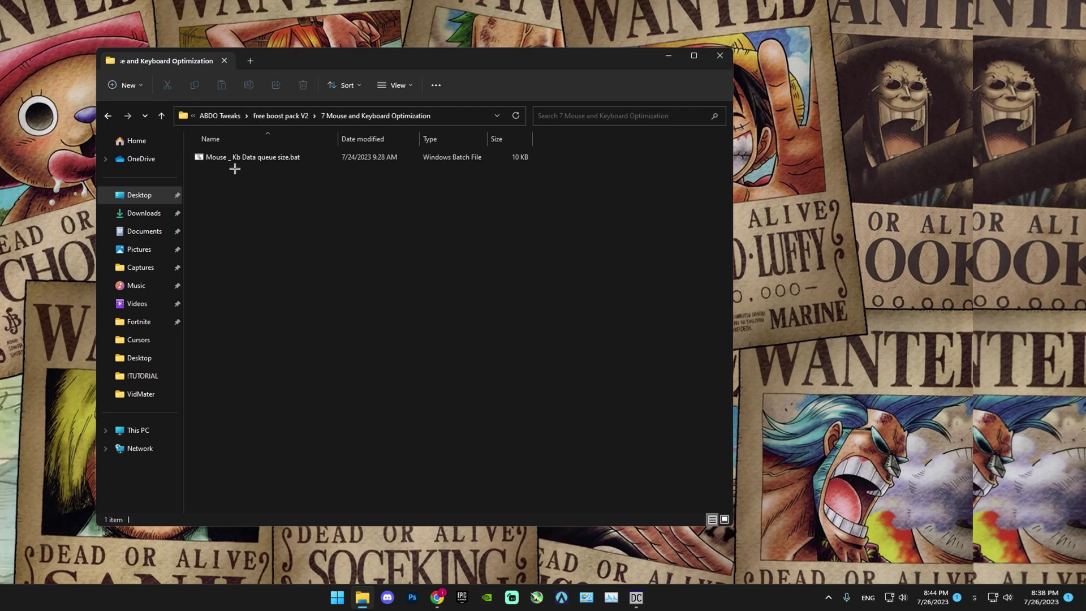
{"action": "right_click", "coordinate": [247, 157]}
{"action": "left_click", "coordinate": [274, 219]}
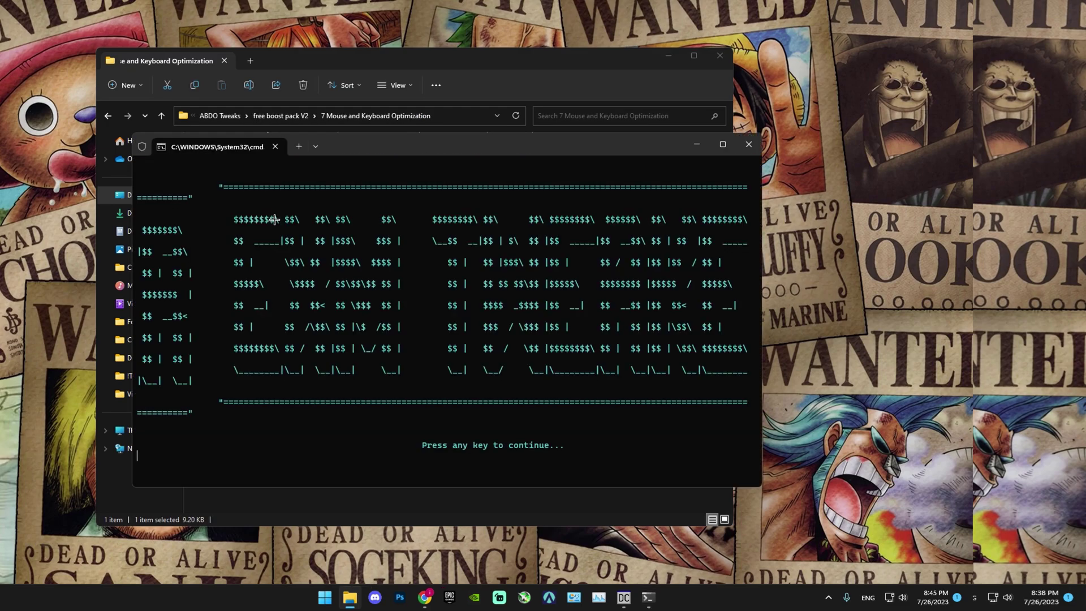
{"action": "key", "text": "Return"}
{"action": "type", "text": "6"}
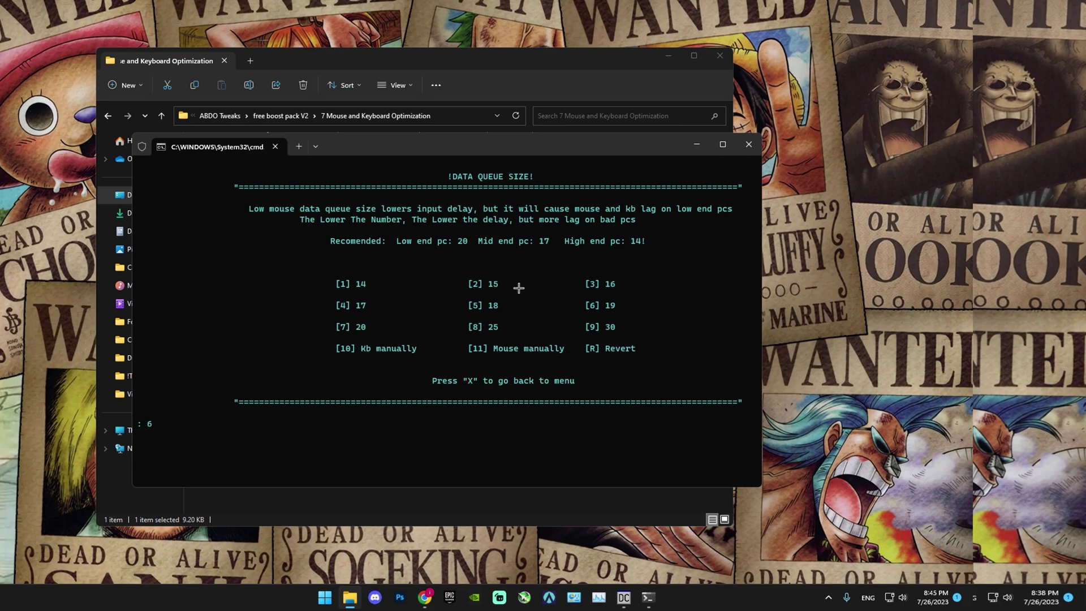
{"action": "key", "text": "Return"}
{"action": "key", "text": "space"}
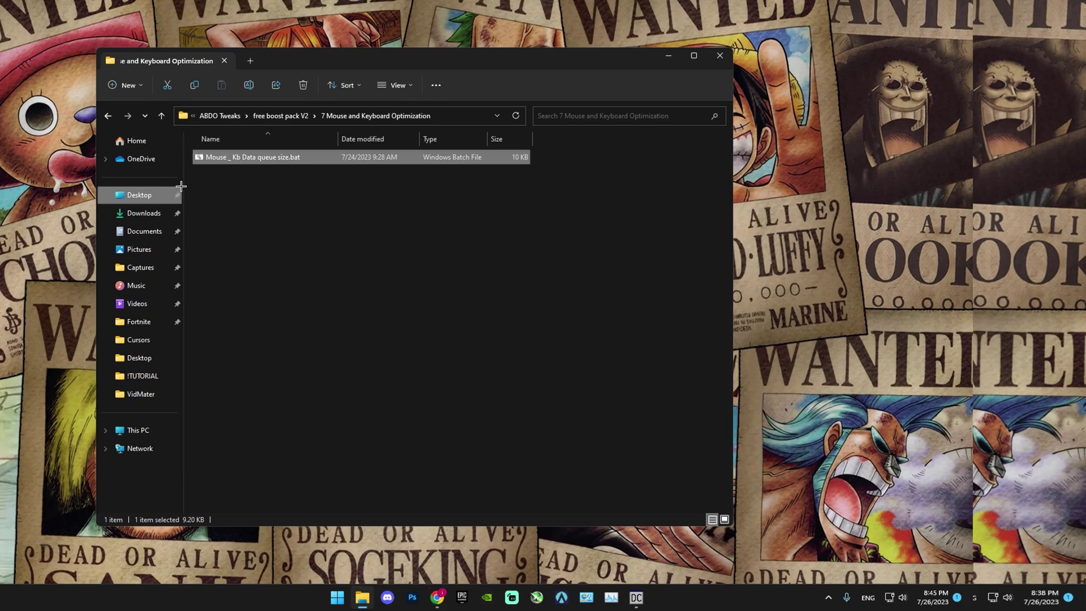
Import 'Fortnite High Priority.reg' from the 8 Fortnite Optimization folder and confirm.
{"action": "left_click", "coordinate": [108, 116]}
{"action": "left_click", "coordinate": [224, 297]}
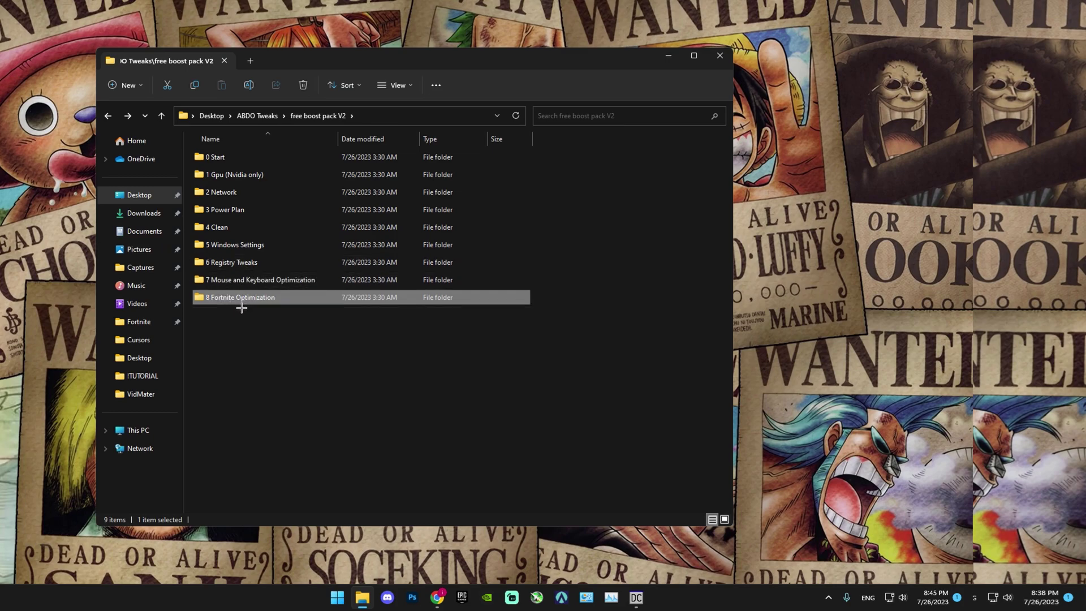
{"action": "double_click", "coordinate": [242, 297]}
{"action": "double_click", "coordinate": [242, 157]}
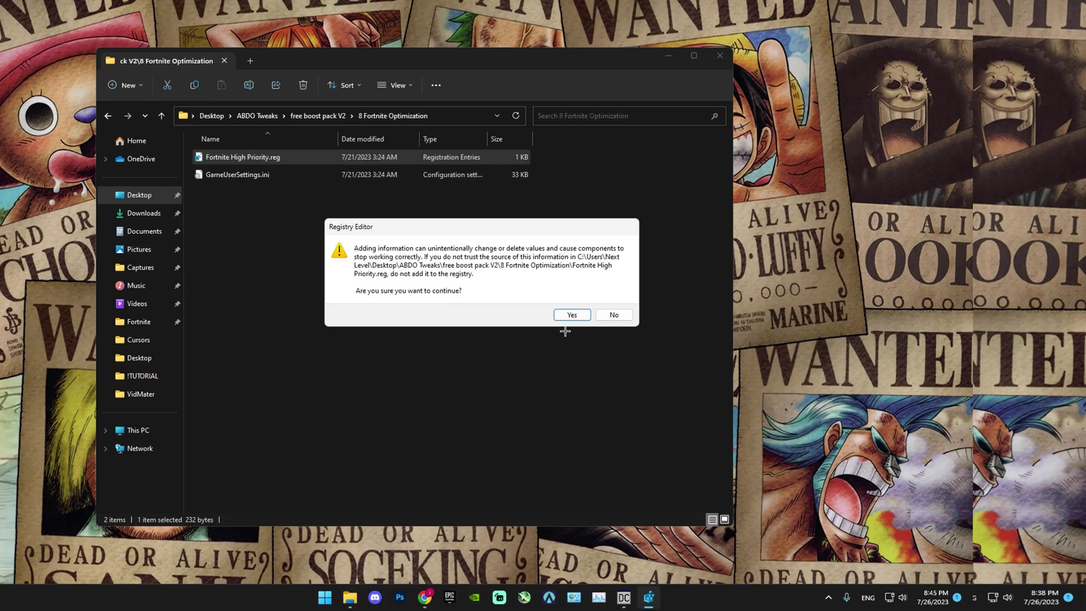
{"action": "left_click", "coordinate": [572, 315]}
{"action": "left_click", "coordinate": [615, 307]}
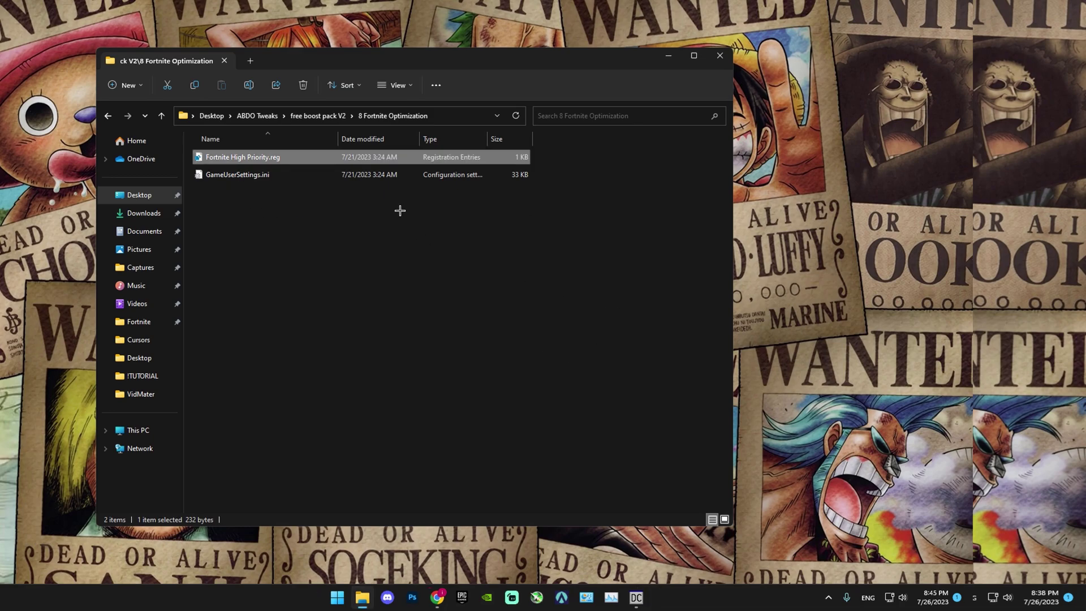
Select GameUserSettings.ini in the Fortnite Optimization folder.
{"action": "left_click", "coordinate": [441, 210]}
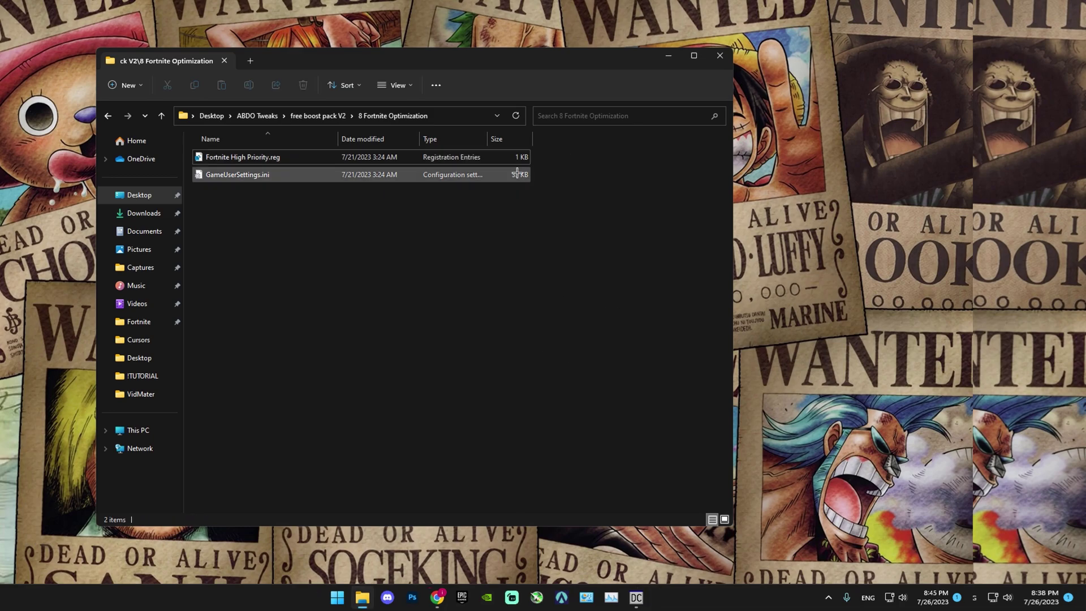
{"action": "left_click", "coordinate": [304, 174]}
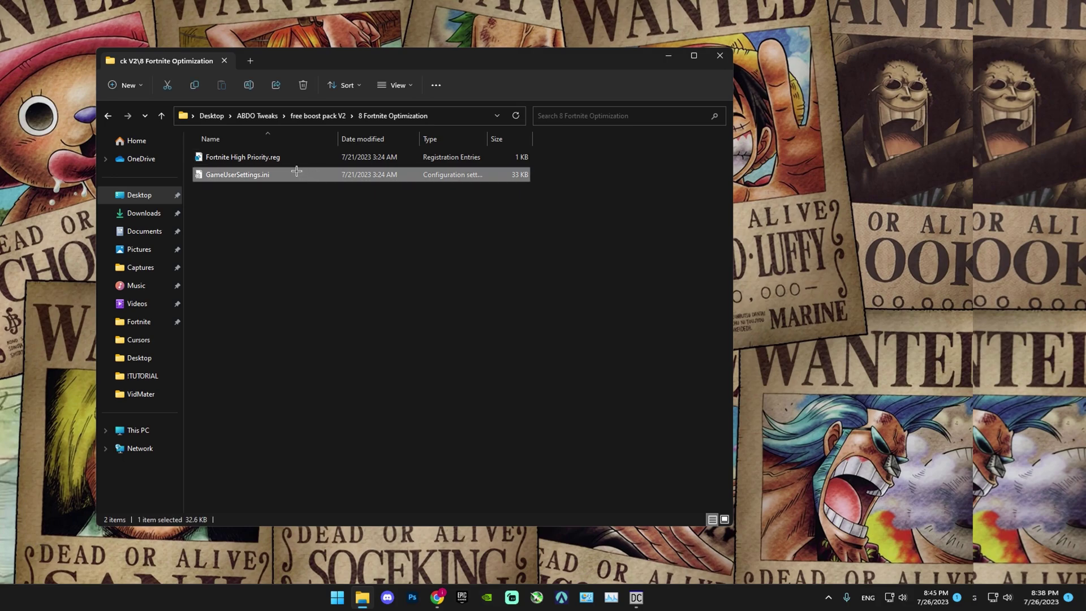
{"action": "left_click", "coordinate": [304, 233]}
{"action": "left_click", "coordinate": [312, 175]}
Open %localappdata%\FortniteGame\Saved\Config\WindowsClient in a new Explorer window.
{"action": "key", "text": "super+r"}
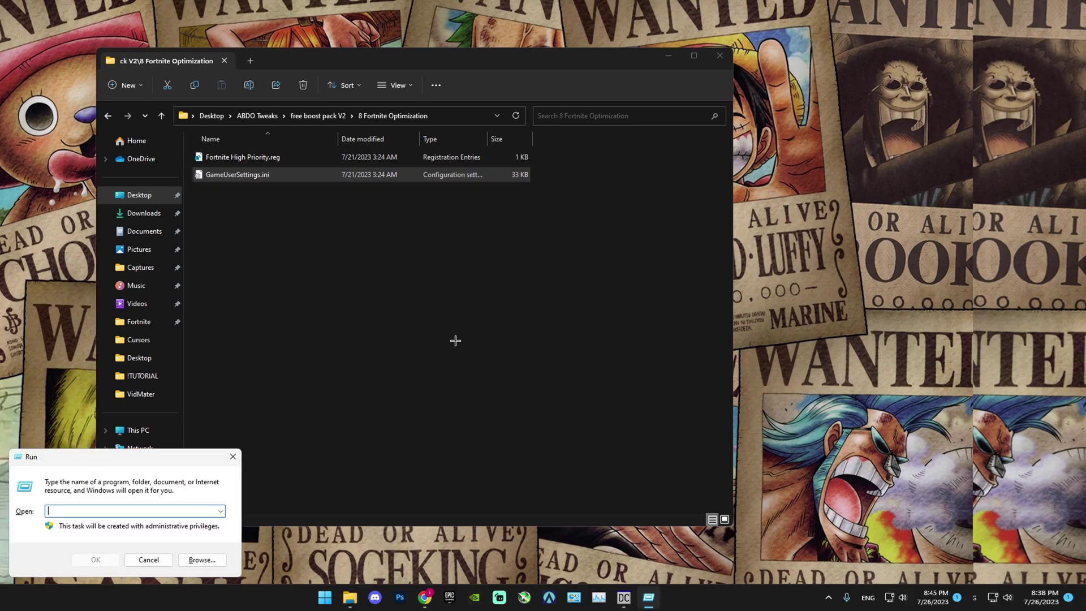
{"action": "type", "text": "%localappdata%"}
{"action": "key", "text": "Return"}
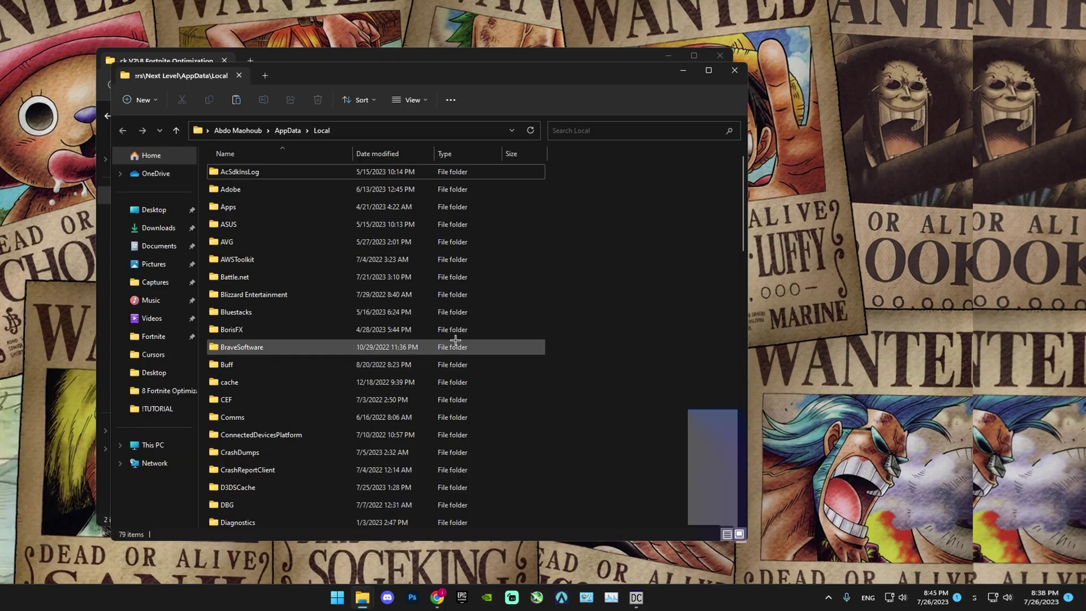
{"action": "scroll", "coordinate": [340, 281], "scroll_direction": "down", "scroll_amount": 3}
{"action": "left_click", "coordinate": [248, 189]}
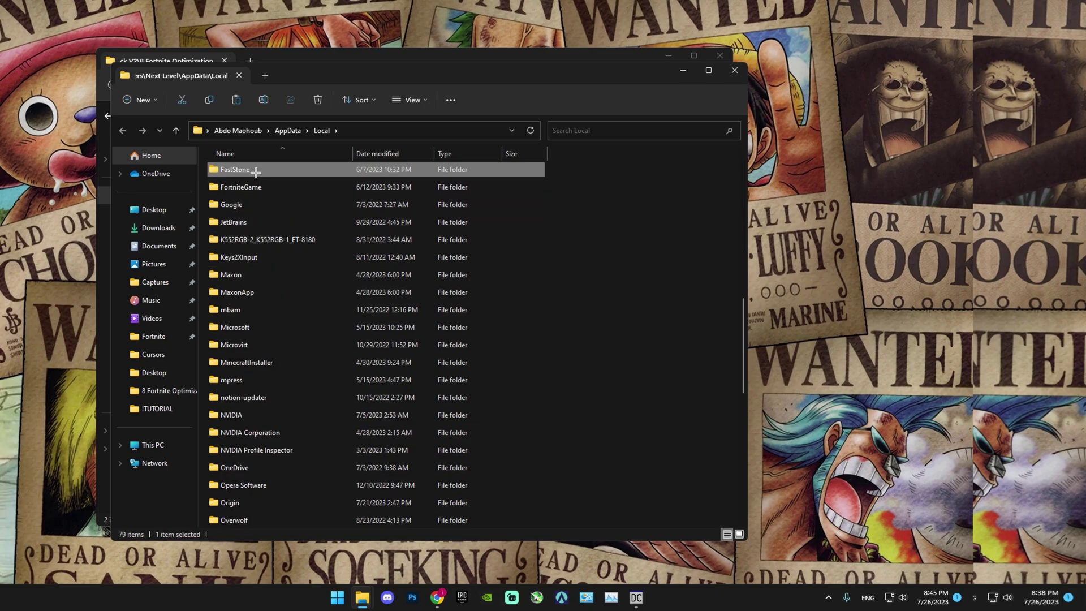
{"action": "double_click", "coordinate": [246, 185]}
{"action": "double_click", "coordinate": [231, 189]}
{"action": "double_click", "coordinate": [233, 188]}
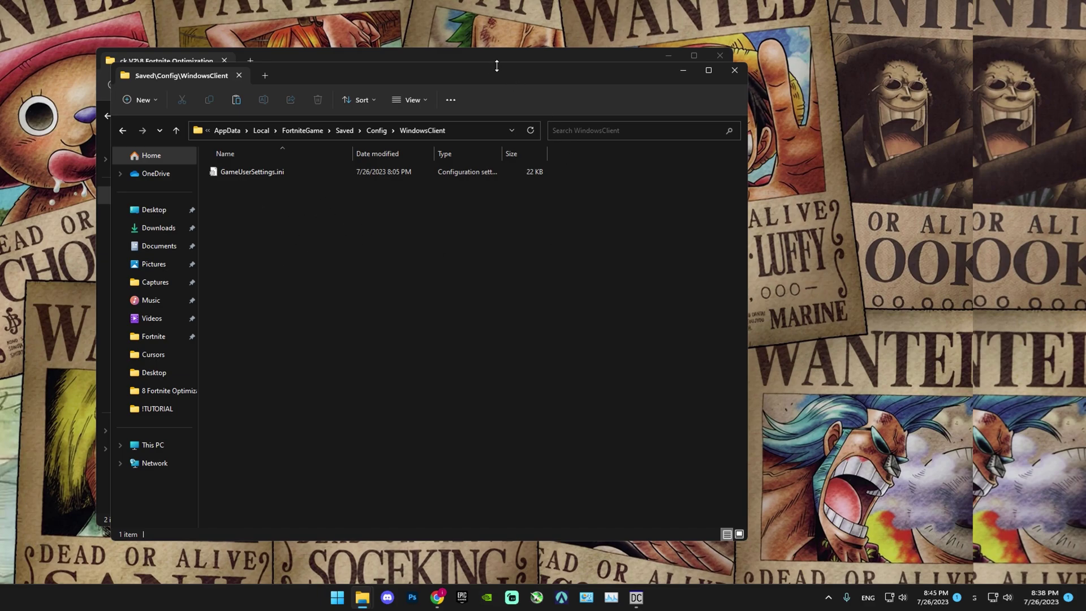
Drag the pack's GameUserSettings.ini into the WindowsClient folder.
{"action": "left_click_drag", "start_coordinate": [496, 66], "coordinate": [497, 223]}
{"action": "left_click", "coordinate": [248, 175]}
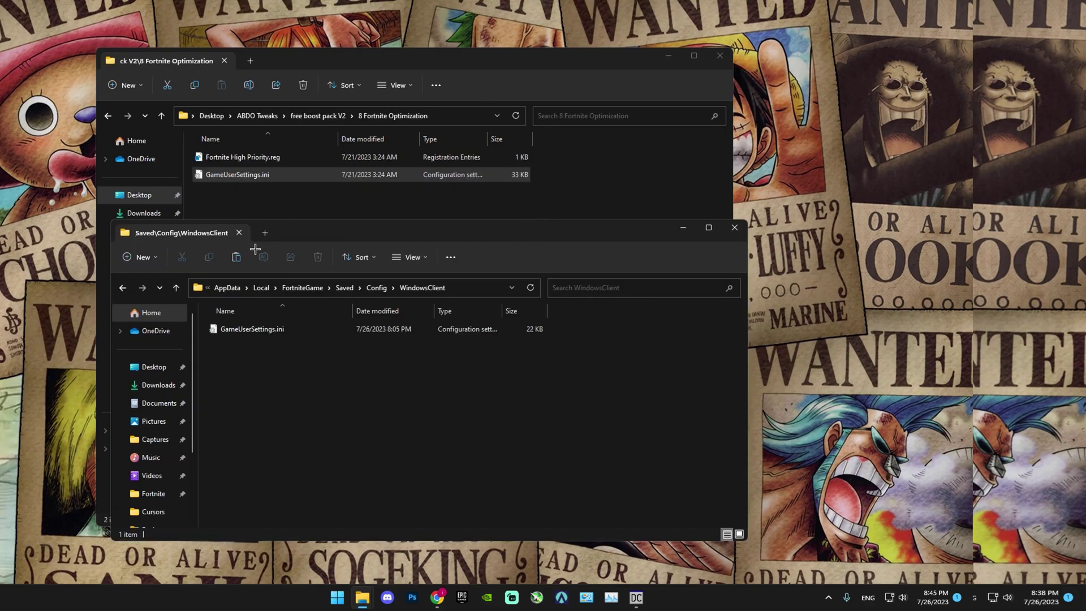
{"action": "left_click_drag", "start_coordinate": [250, 175], "coordinate": [269, 181]}
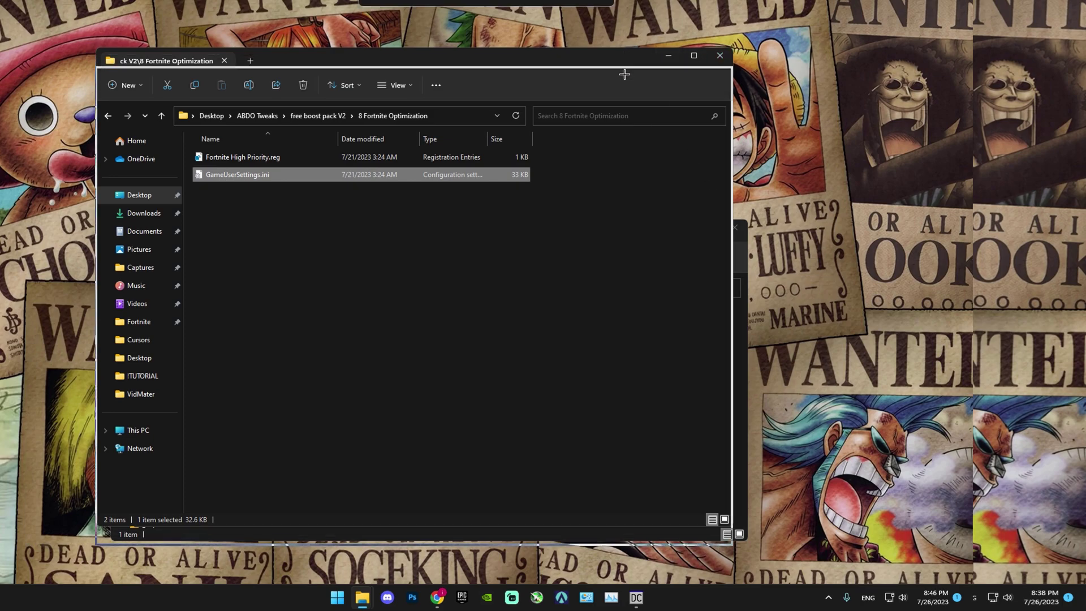
Drag the pack folder window lower, revealing the WindowsClient folder with GameUserSettings.ini.
{"action": "mouse_move", "coordinate": [628, 56]}
{"action": "left_mouse_down"}
{"action": "mouse_move", "coordinate": [625, 250]}
{"action": "mouse_move", "coordinate": [578, 162]}
{"action": "mouse_move", "coordinate": [579, 199]}
{"action": "mouse_move", "coordinate": [582, 182]}
{"action": "mouse_move", "coordinate": [590, 185]}
{"action": "left_mouse_up"}
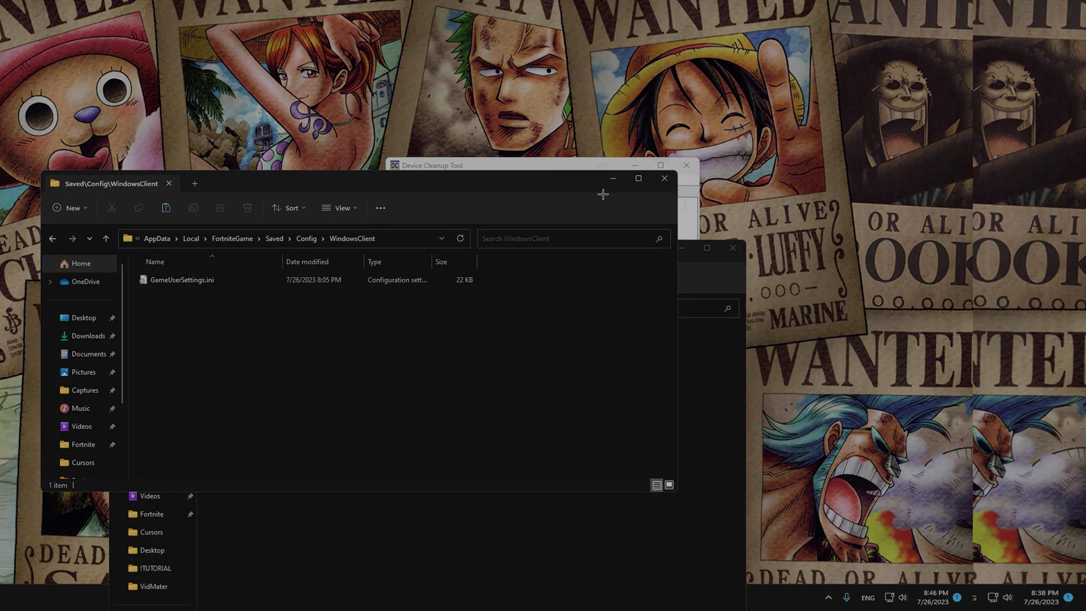